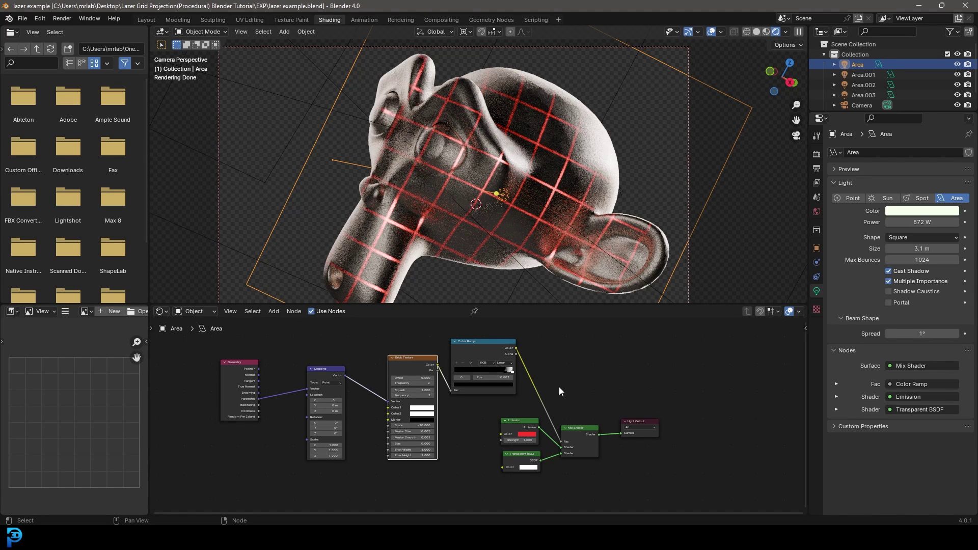
# Freely rotate the area light shining on the monkey to a new orientation.
pyautogui.scroll(-2, 511, 192)
pyautogui.moveTo(511, 192); pyautogui.dragTo(563, 192, button='middle')
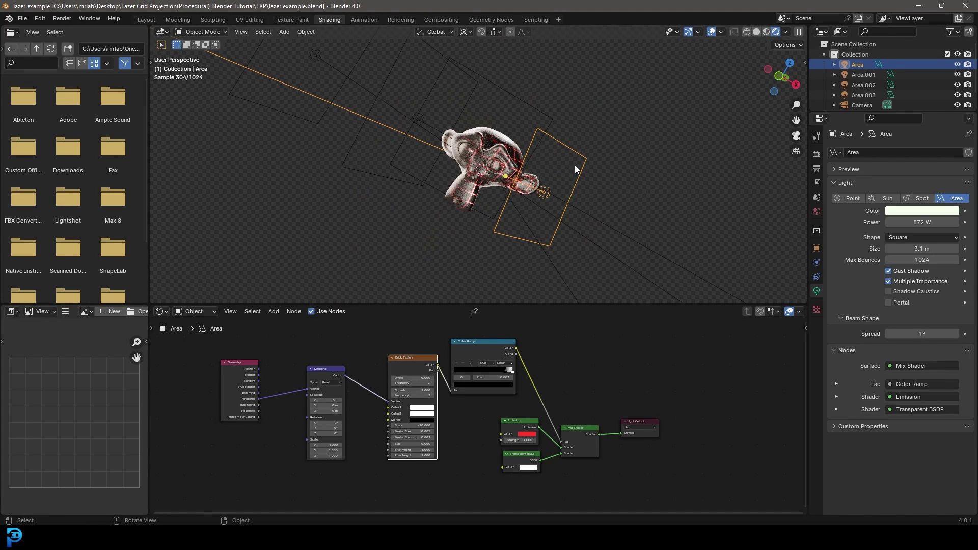
pyautogui.scroll(4, 581, 196)
pyautogui.keyDown('shift'); pyautogui.moveTo(583, 196); pyautogui.dragTo(527, 184, button='middle'); pyautogui.keyUp('shift')
pyautogui.press('r')
pyautogui.press('r')
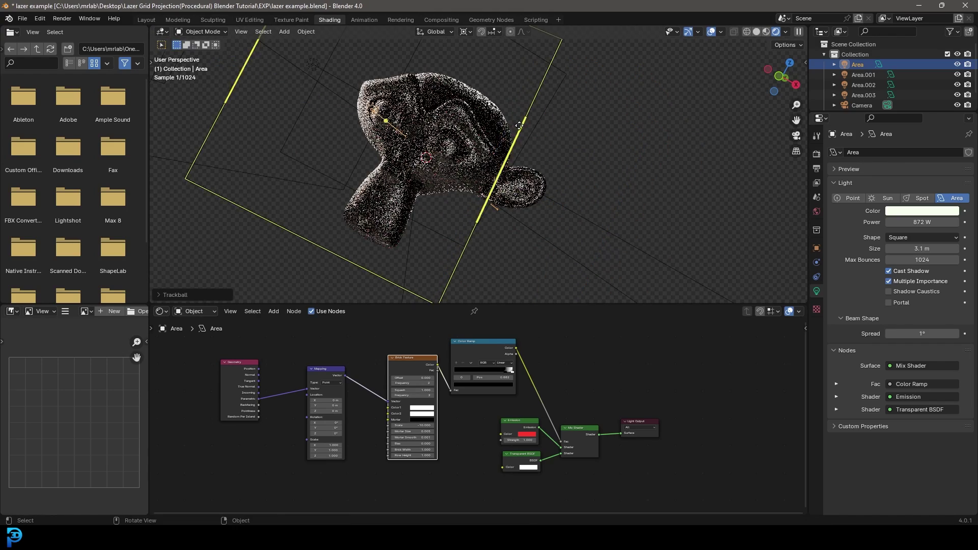
pyautogui.click(419, 130)
# Scale the area light down to a smaller size.
pyautogui.scroll(-2, 419, 131)
pyautogui.moveTo(419, 130); pyautogui.dragTo(500, 177, button='middle')
pyautogui.scroll(2, 500, 177)
pyautogui.press('s')
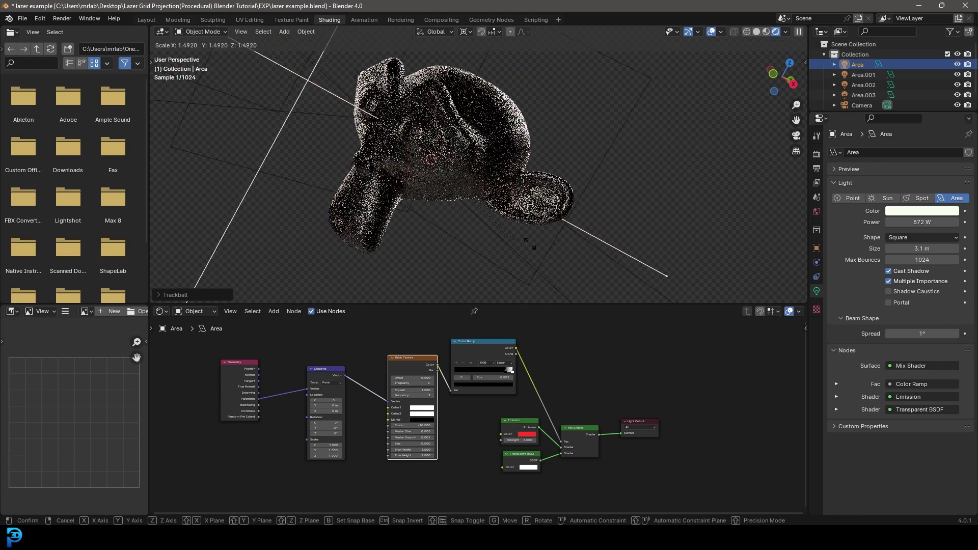
pyautogui.click(441, 252)
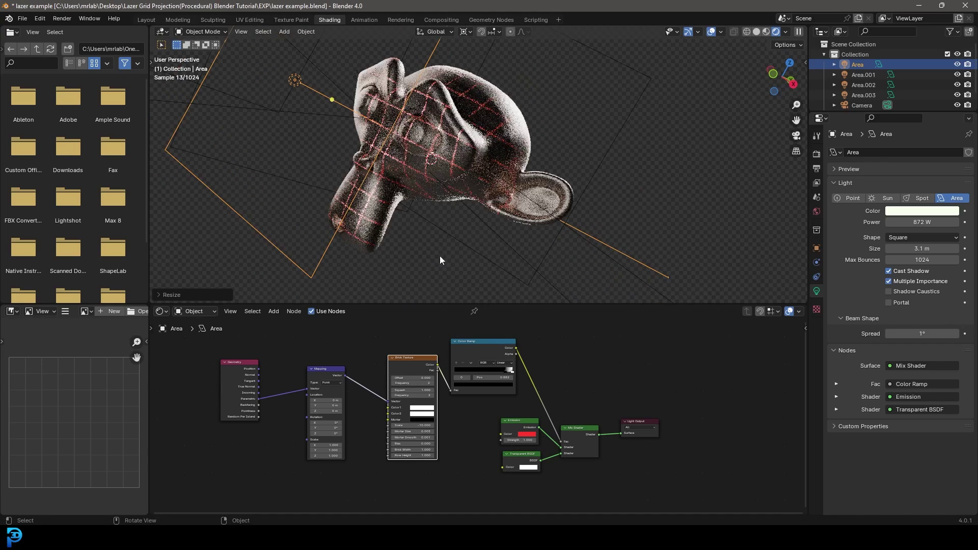
# Widen the grid's bricks by increasing Brick Width in the brick texture node.
pyautogui.moveTo(473, 400); pyautogui.dragTo(460, 330, button='middle')
pyautogui.scroll(6, 448, 384)
pyautogui.moveTo(358, 374); pyautogui.dragTo(391, 374)
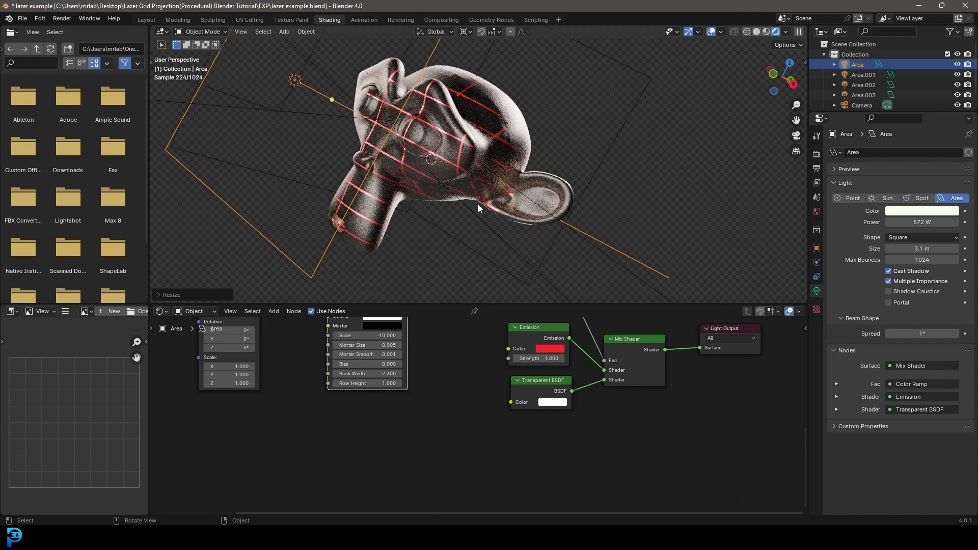
# Turn the area light to a new angle, then box-select the camera, cube and light.
pyautogui.press('r')
pyautogui.press('r')
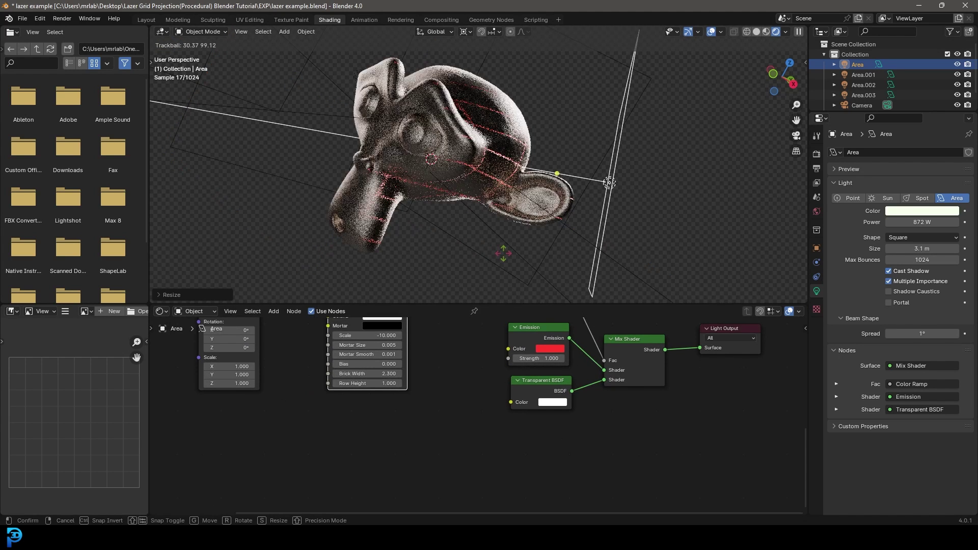
pyautogui.click(410, 160)
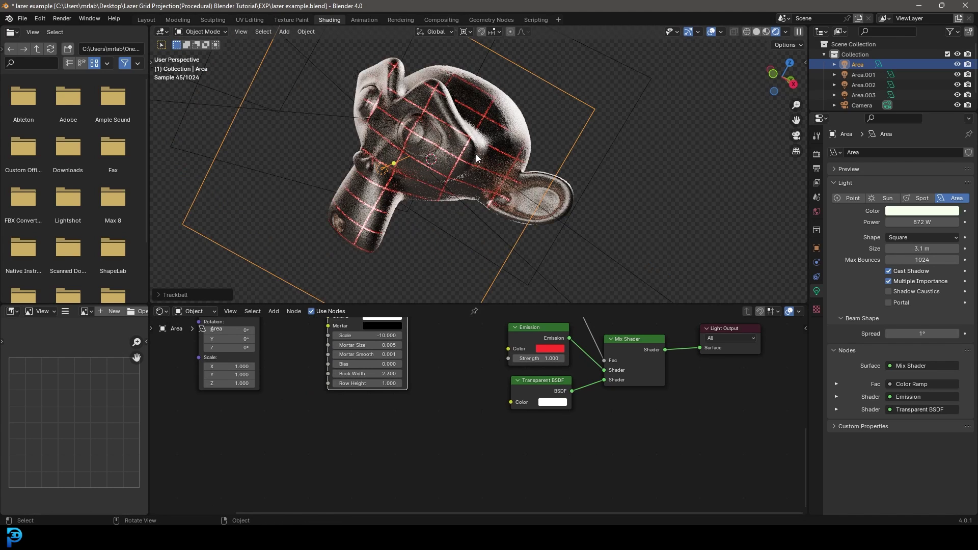
pyautogui.scroll(-2, 476, 360)
pyautogui.press('Home')
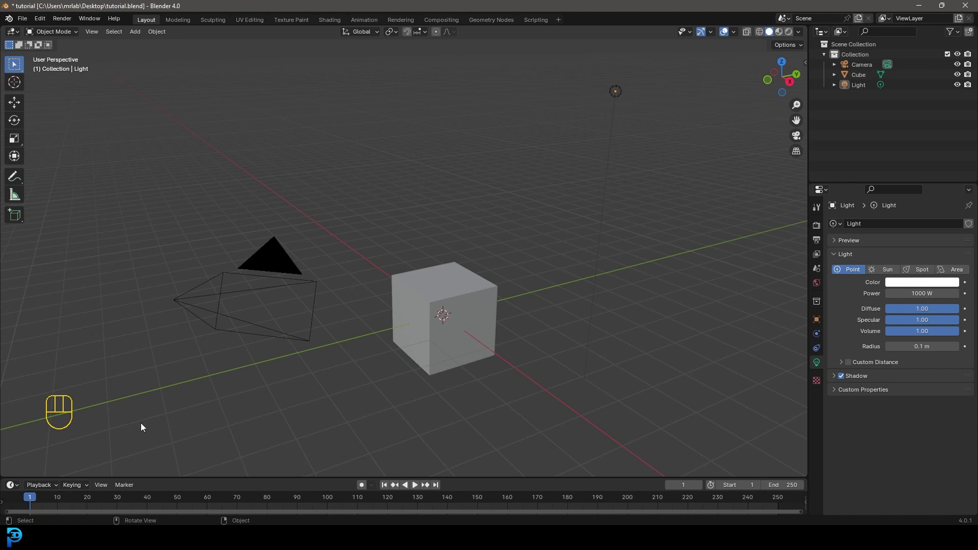
pyautogui.moveTo(140, 423); pyautogui.dragTo(646, 63)
# Delete the default camera, cube and light and add a Suzanne monkey head.
pyautogui.press('Delete')
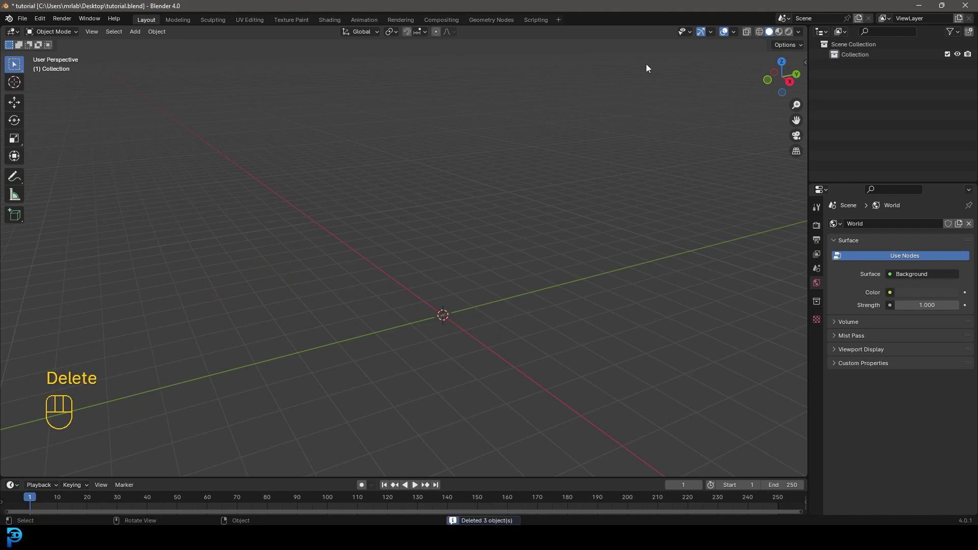
pyautogui.moveTo(444, 246)
pyautogui.mouseDown(button='middle')
pyautogui.moveTo(463, 266)
pyautogui.moveTo(480, 264)
pyautogui.moveTo(432, 273)
pyautogui.moveTo(450, 239)
pyautogui.mouseUp(button='middle')
pyautogui.hotkey('shift', 'a')
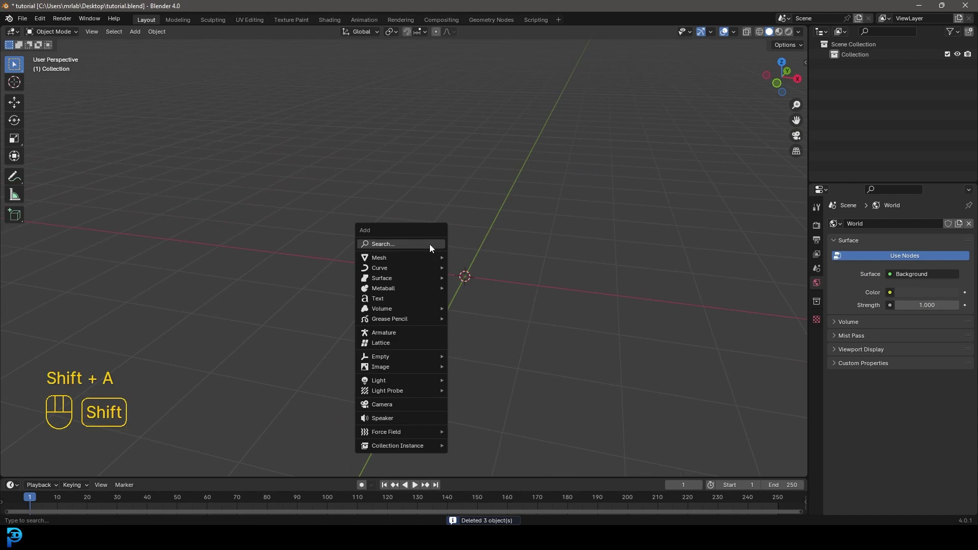
pyautogui.moveTo(380, 258)
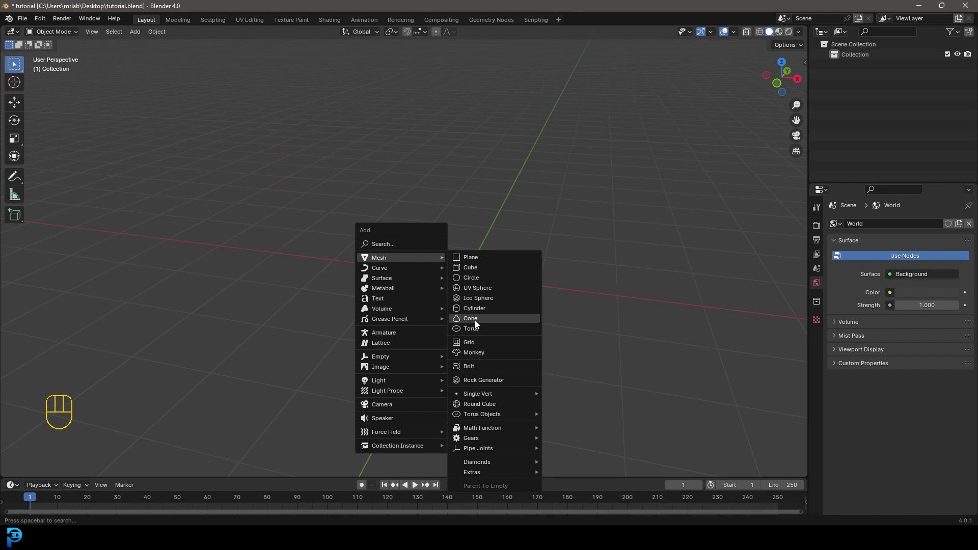
pyautogui.click(476, 352)
pyautogui.moveTo(515, 295); pyautogui.dragTo(469, 267, button='middle')
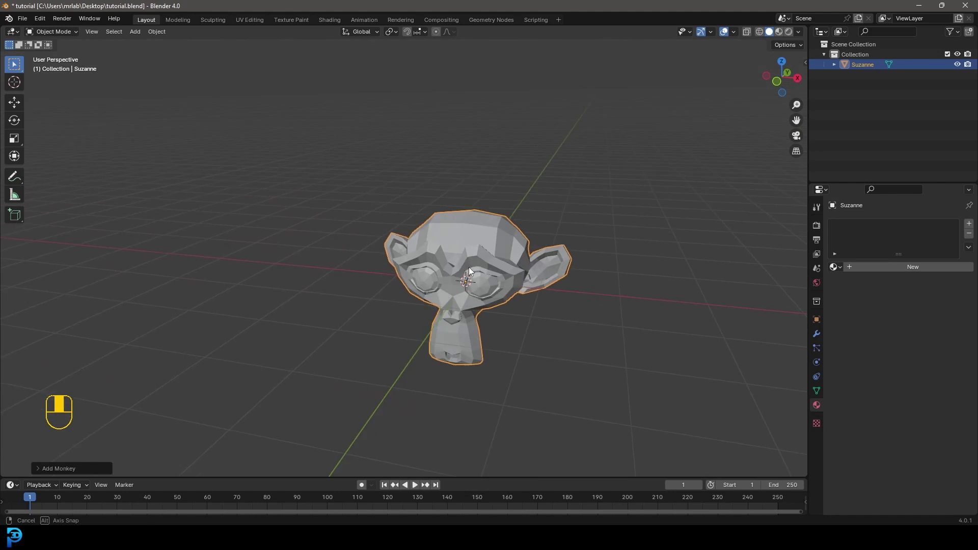
# Give Suzanne a Subdivision Surface modifier with viewport levels set to 2.
pyautogui.click(817, 333)
pyautogui.click(866, 228)
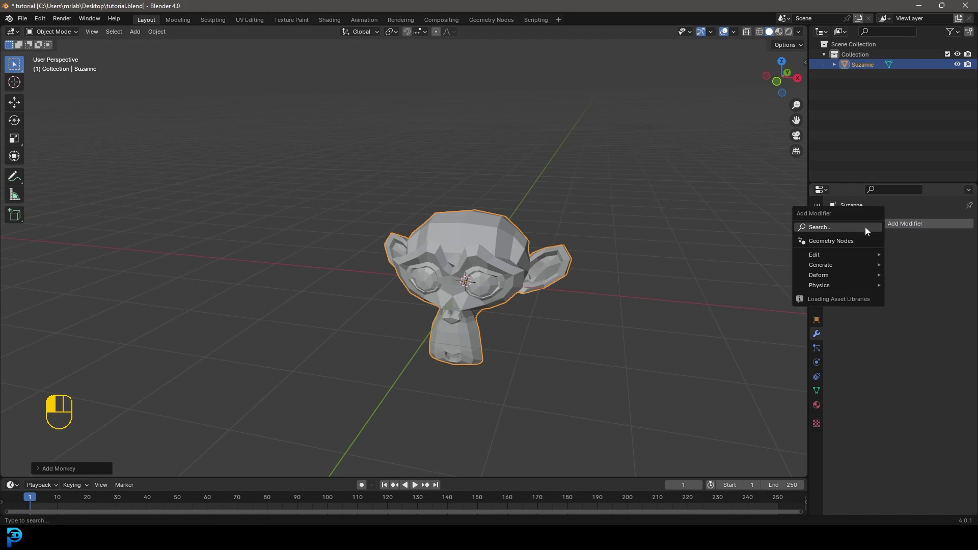
pyautogui.click(865, 228)
pyautogui.write('sub')
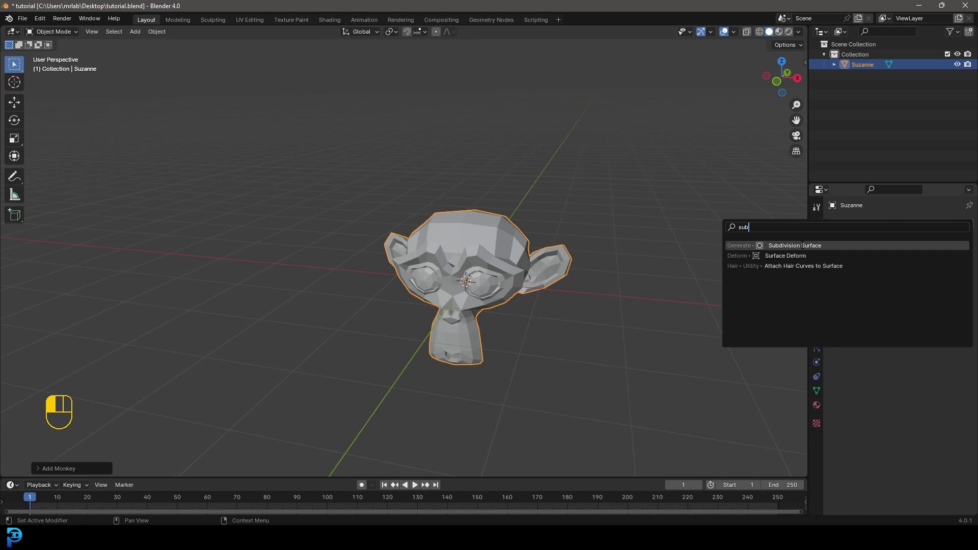
pyautogui.click(802, 245)
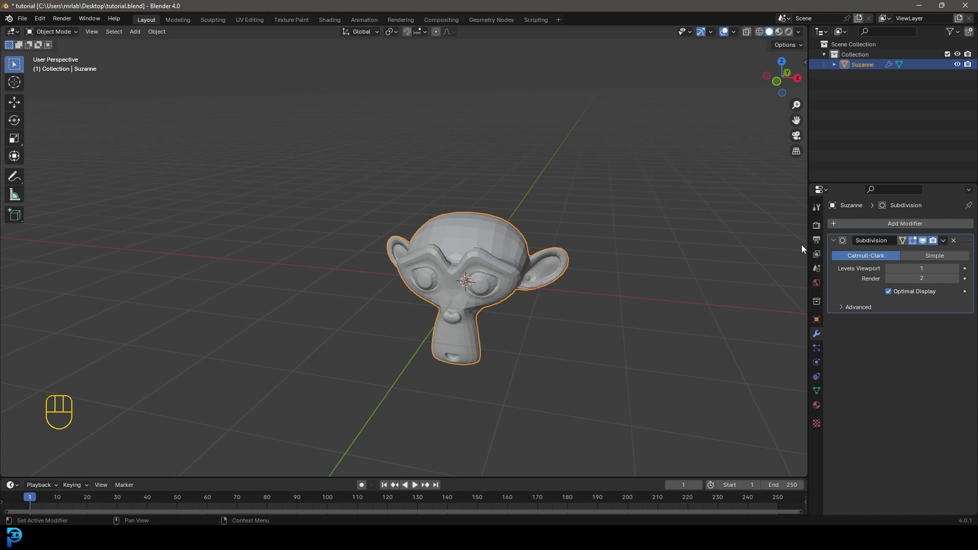
pyautogui.click(956, 268)
pyautogui.scroll(4, 445, 271)
# Shade Suzanne smooth and switch to the front orthographic view.
pyautogui.rightClick(536, 186)
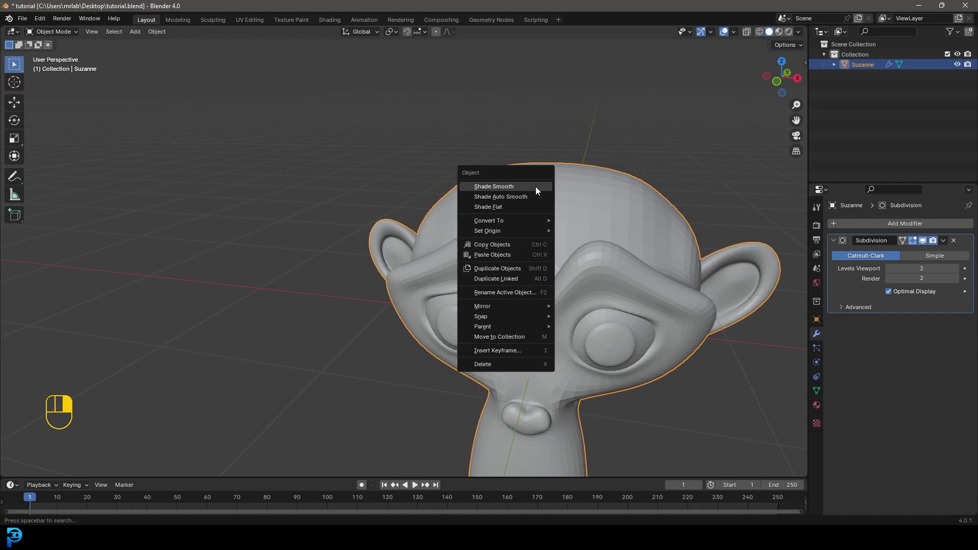
pyautogui.click(477, 186)
pyautogui.moveTo(478, 187); pyautogui.dragTo(606, 187, button='middle')
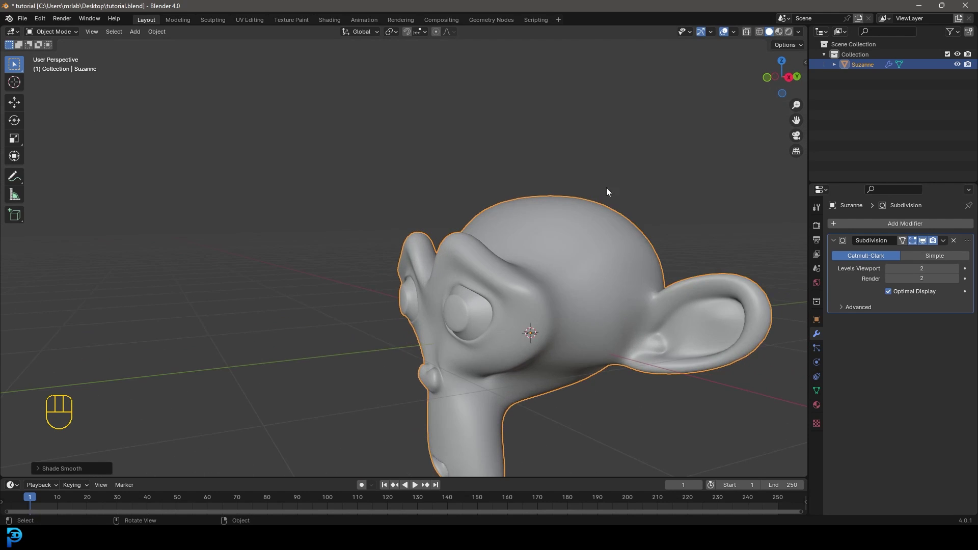
pyautogui.moveTo(646, 287); pyautogui.dragTo(487, 299, button='middle')
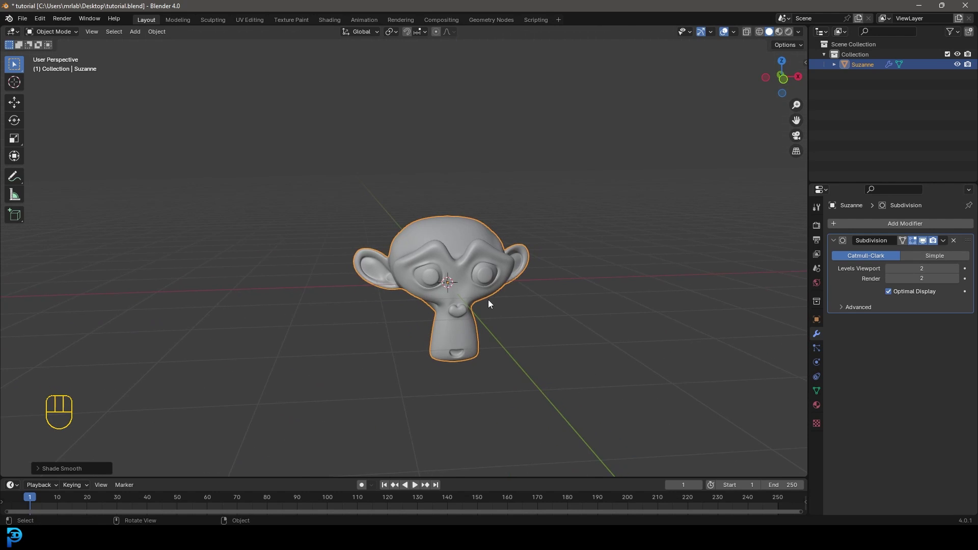
pyautogui.press('KP_1')
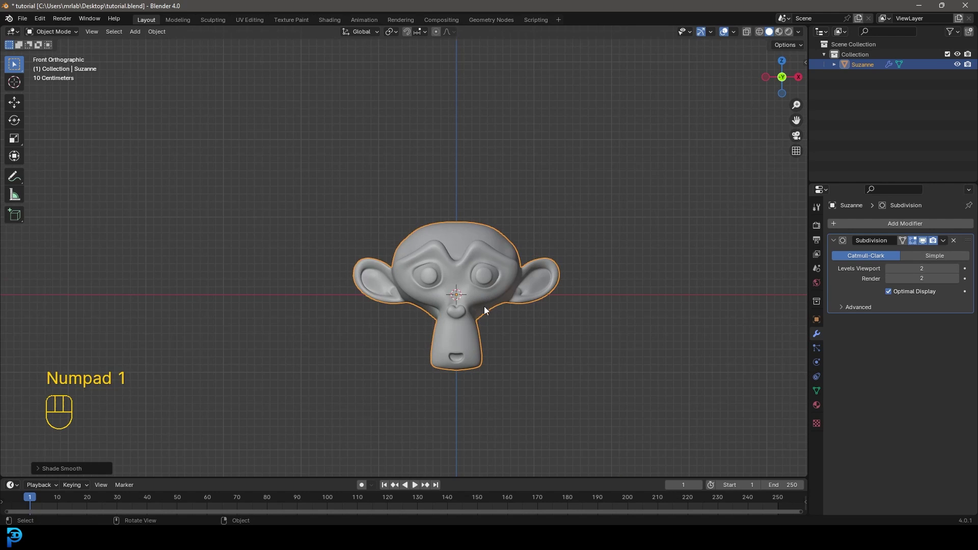
# Switch the render engine to Cycles with 55 max render samples.
pyautogui.click(816, 226)
pyautogui.click(911, 223)
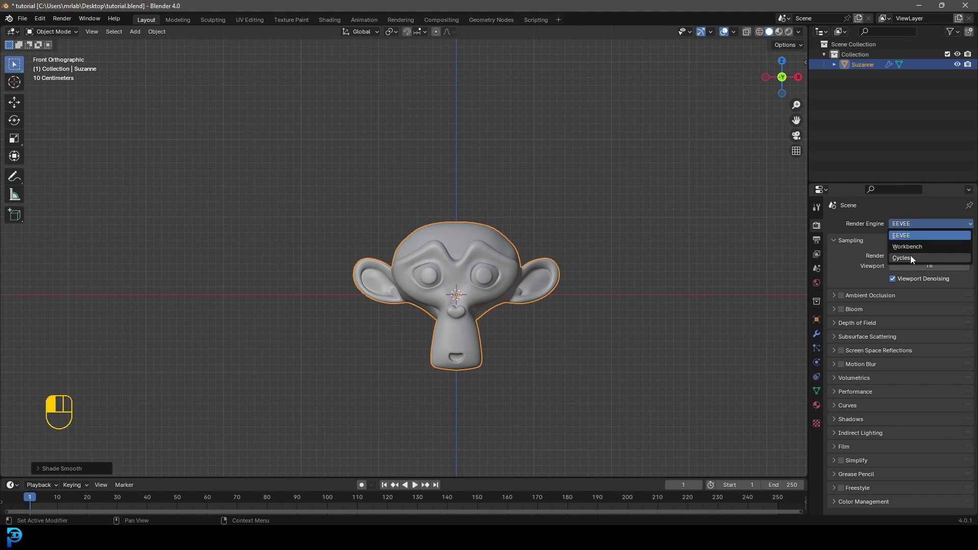
pyautogui.click(911, 257)
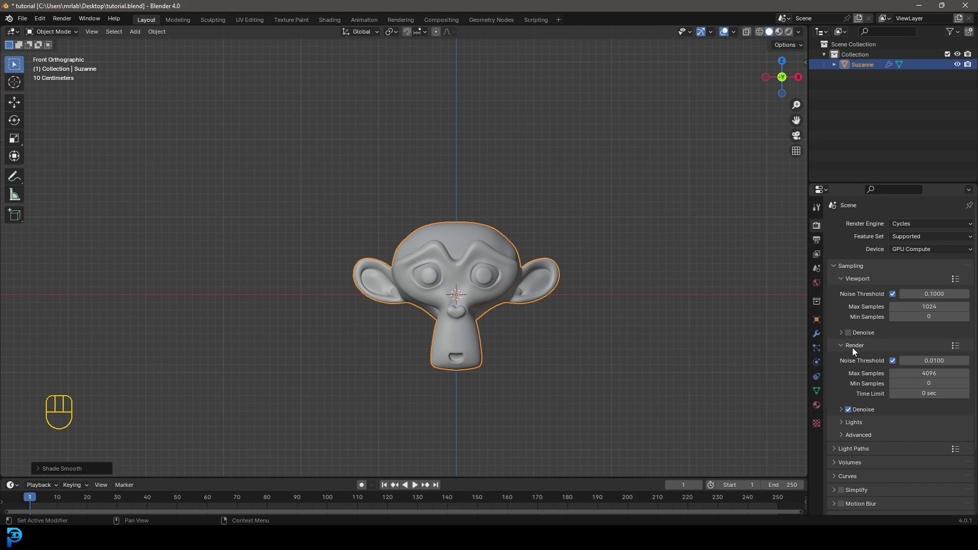
pyautogui.click(942, 374)
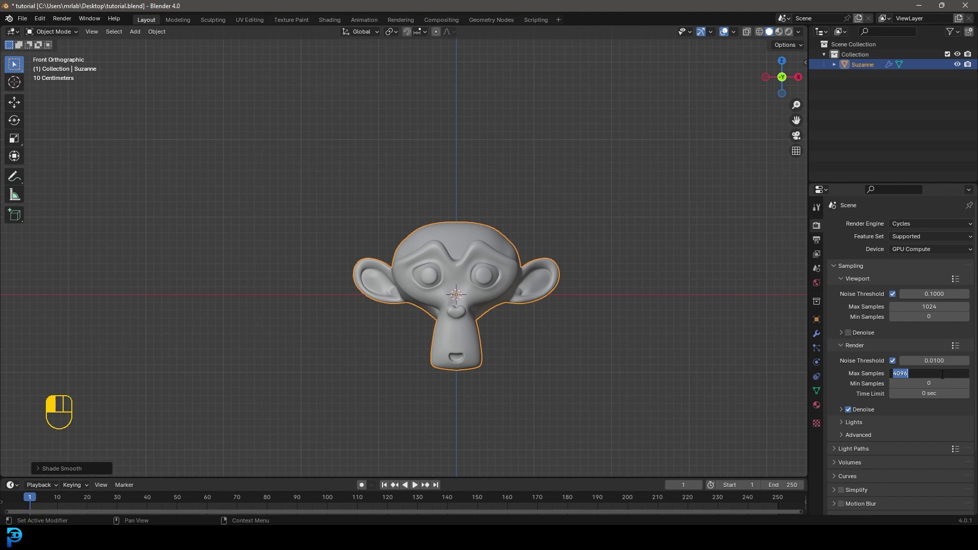
pyautogui.write('55')
pyautogui.press('Return')
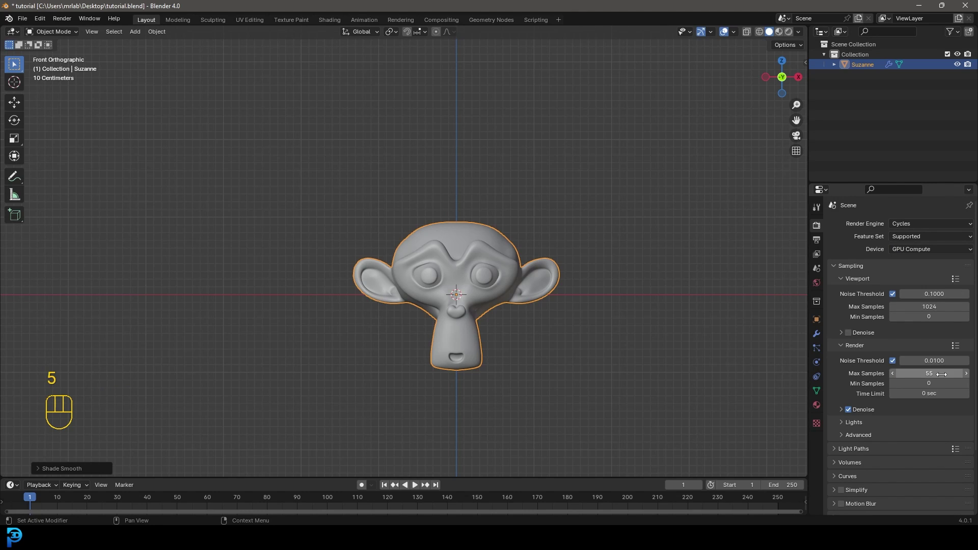
pyautogui.scroll(2, 490, 285)
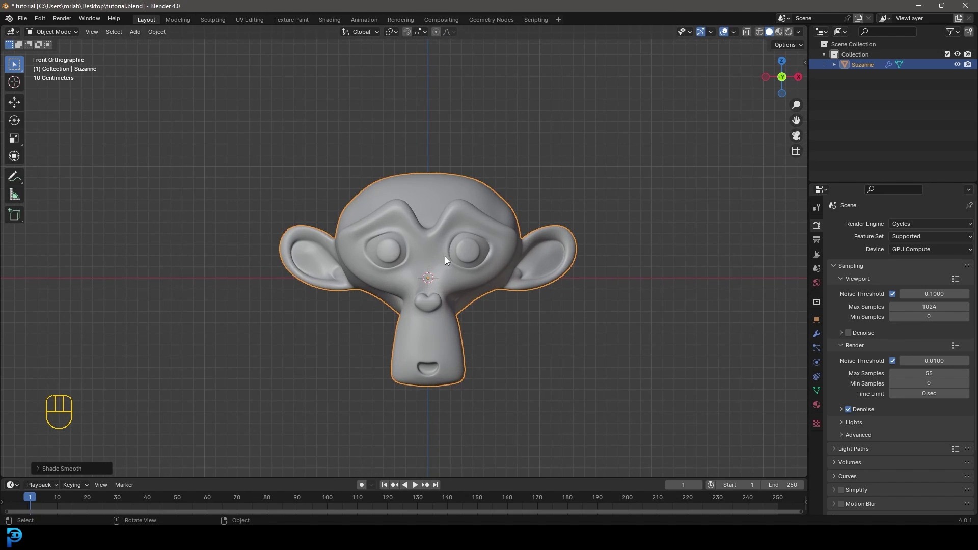
# Add an area light, placing it up and right of Suzanne and tilted toward her.
pyautogui.hotkey('shift', 'a')
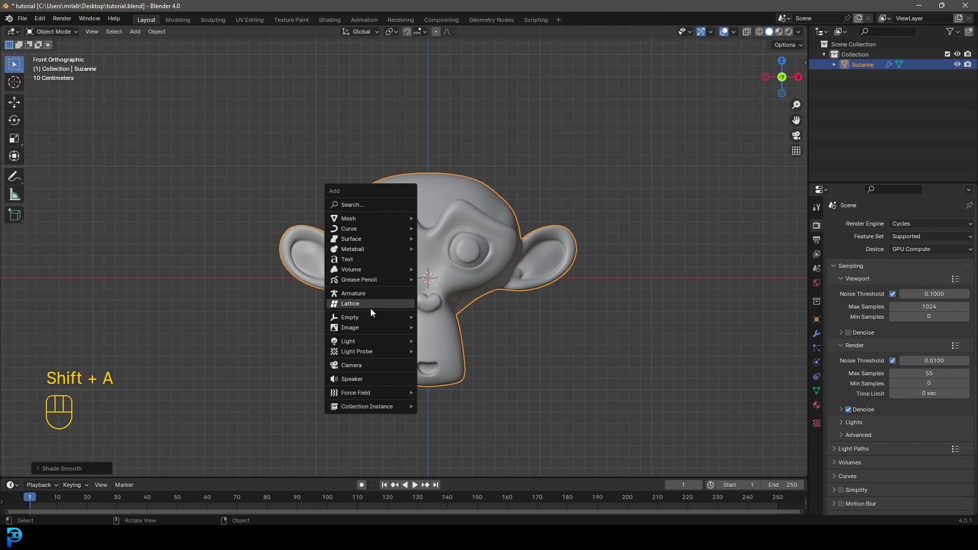
pyautogui.moveTo(367, 340)
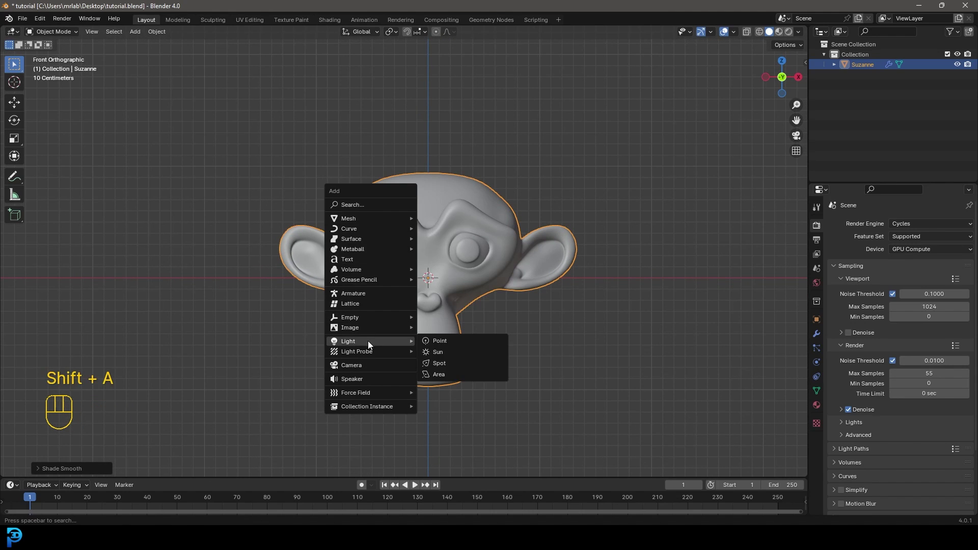
pyautogui.click(444, 375)
pyautogui.scroll(-2, 443, 374)
pyautogui.keyDown('shift'); pyautogui.moveTo(409, 352); pyautogui.dragTo(394, 327, button='middle'); pyautogui.keyUp('shift')
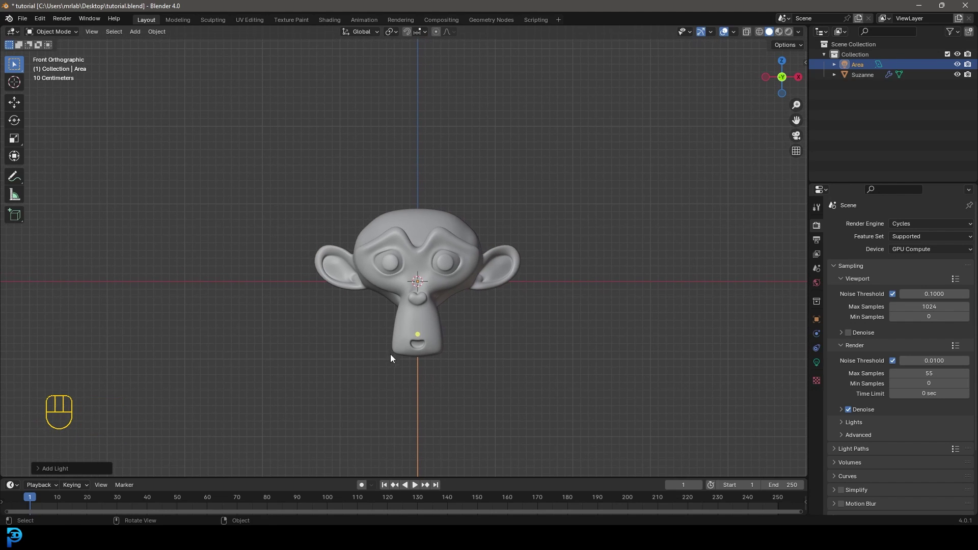
pyautogui.press('g')
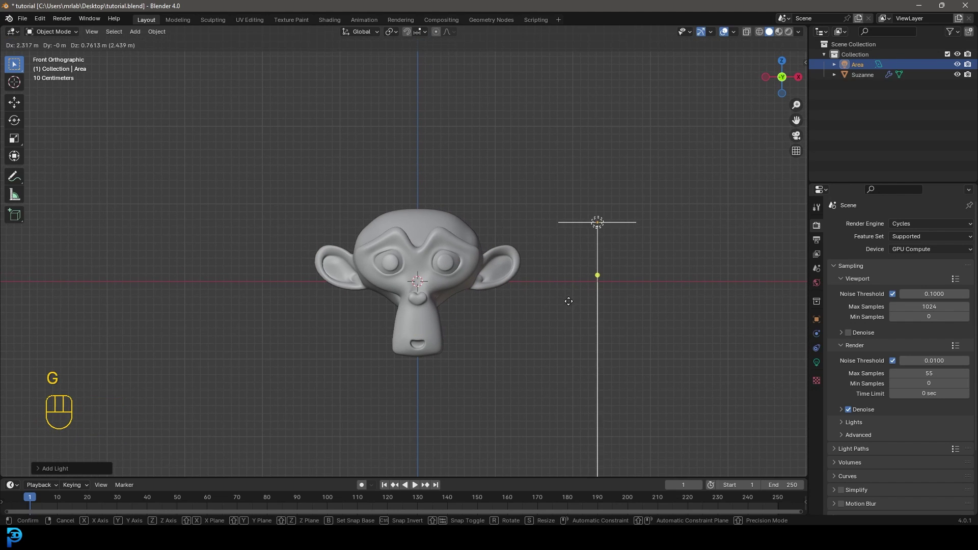
pyautogui.click(570, 302)
pyautogui.press('r')
pyautogui.click(356, 299)
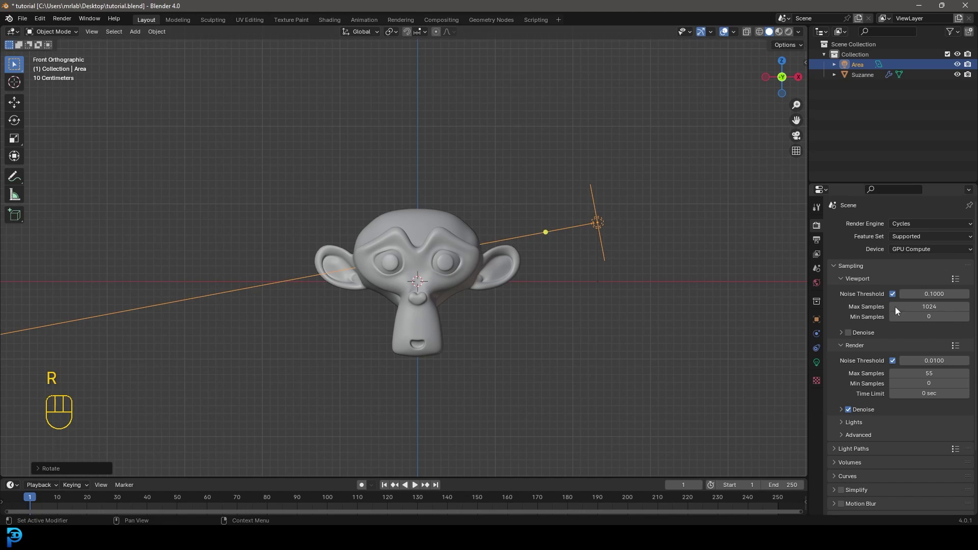
# Set the area light's Size to 2 m and orbit into a perspective view.
pyautogui.click(817, 363)
pyautogui.click(920, 320)
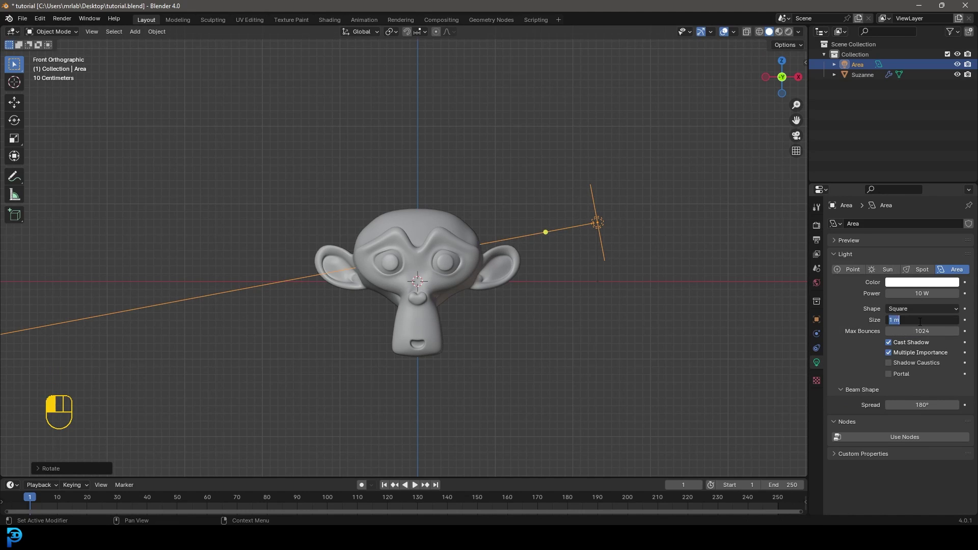
pyautogui.write('2')
pyautogui.press('Return')
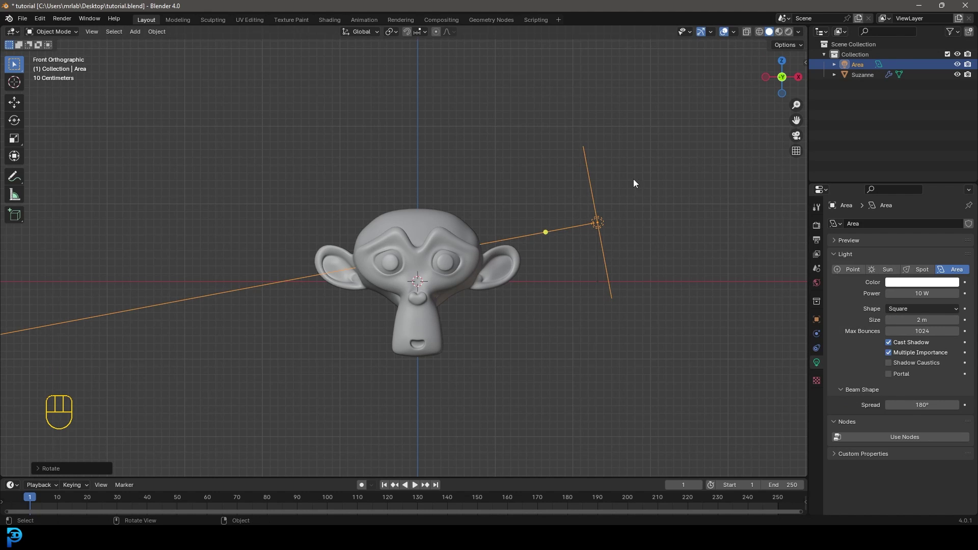
pyautogui.moveTo(634, 178); pyautogui.dragTo(594, 186, button='middle')
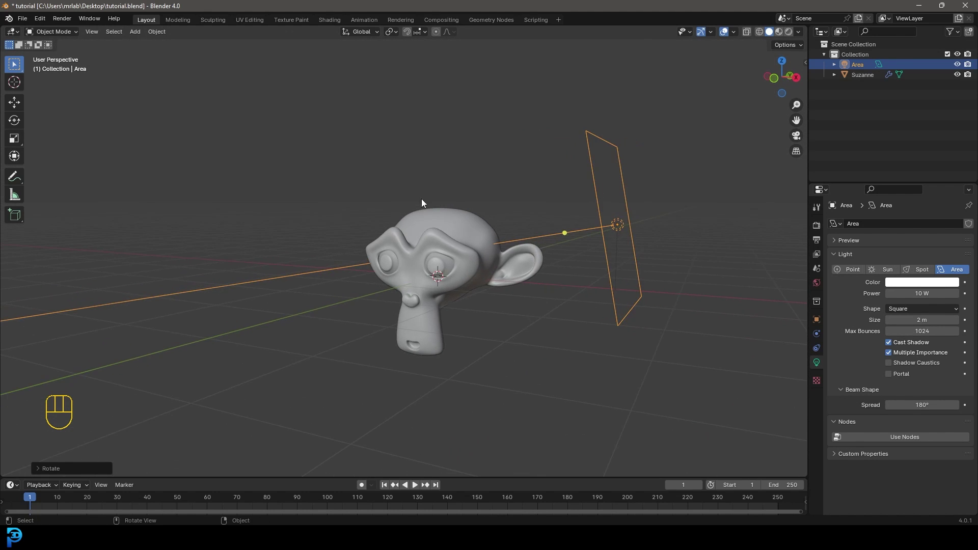
# Switch to the Shading workspace and select the area light.
pyautogui.click(334, 19)
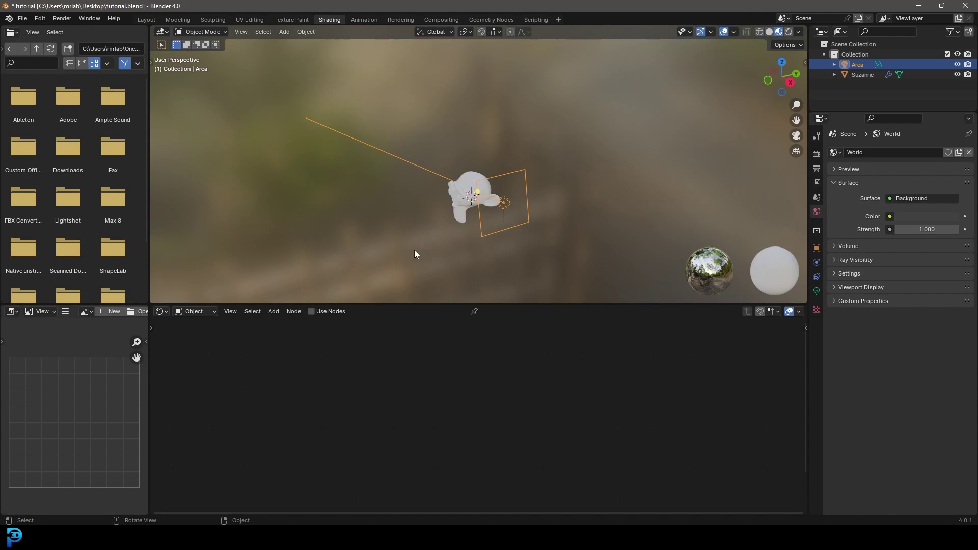
pyautogui.moveTo(415, 250); pyautogui.dragTo(585, 242, button='middle')
pyautogui.scroll(4, 585, 242)
pyautogui.click(471, 173)
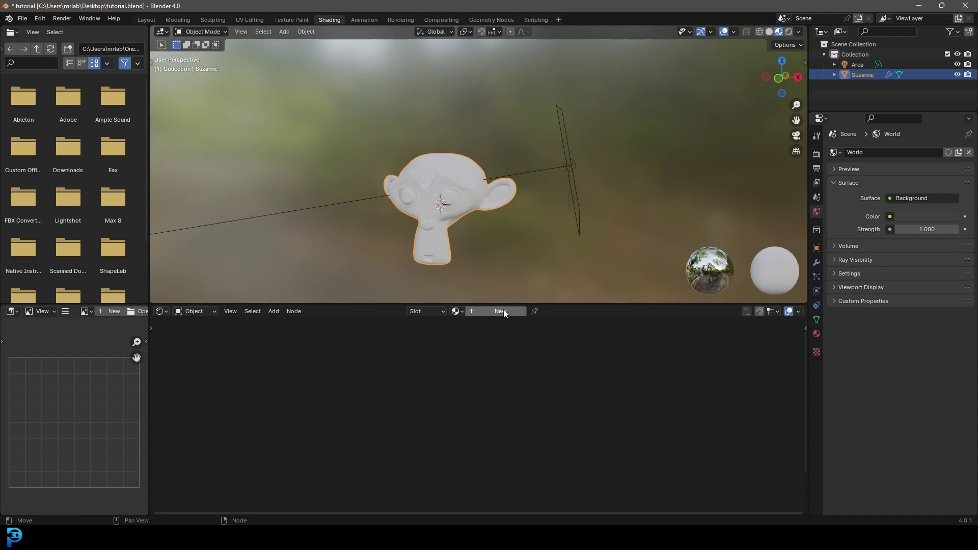
pyautogui.click(575, 162)
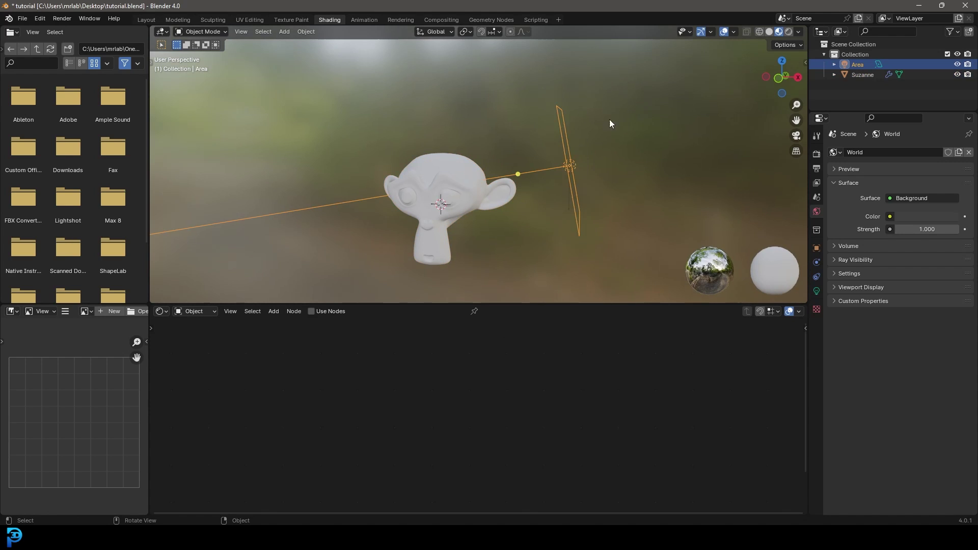
pyautogui.moveTo(455, 165); pyautogui.dragTo(478, 167, button='middle')
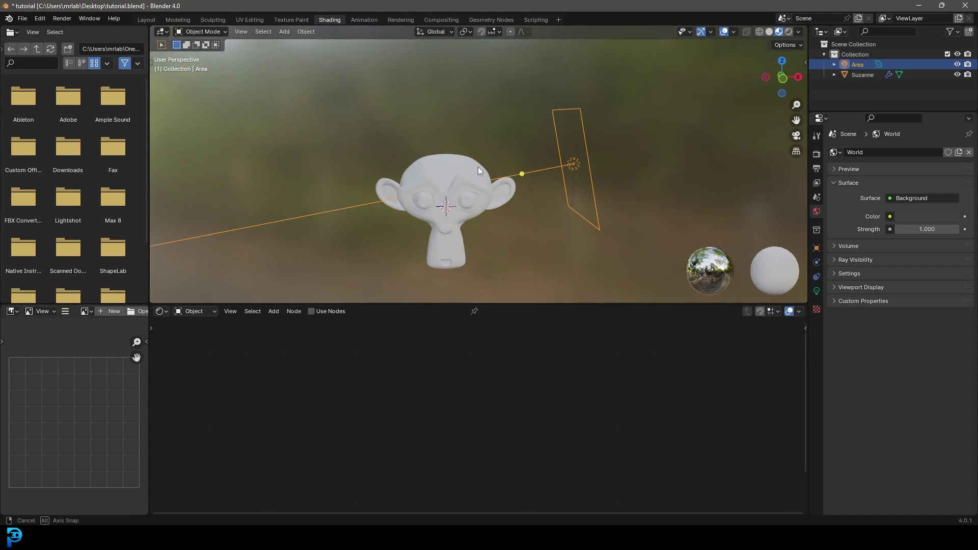
# Enable Use Nodes on the area light, creating an Emission node feeding Light Output.
pyautogui.click(312, 311)
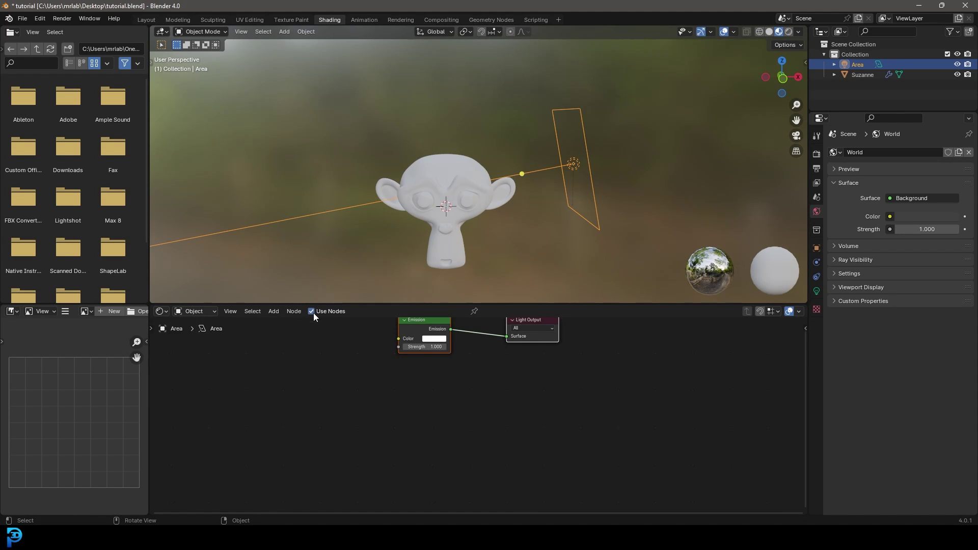
pyautogui.scroll(2, 490, 378)
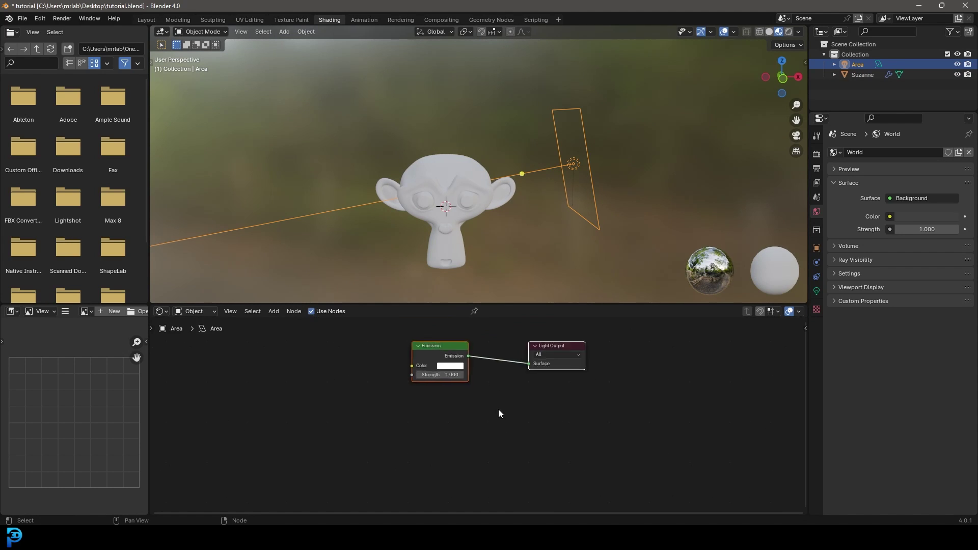
pyautogui.moveTo(414, 323); pyautogui.dragTo(487, 358)
pyautogui.click(441, 342)
pyautogui.click(577, 375)
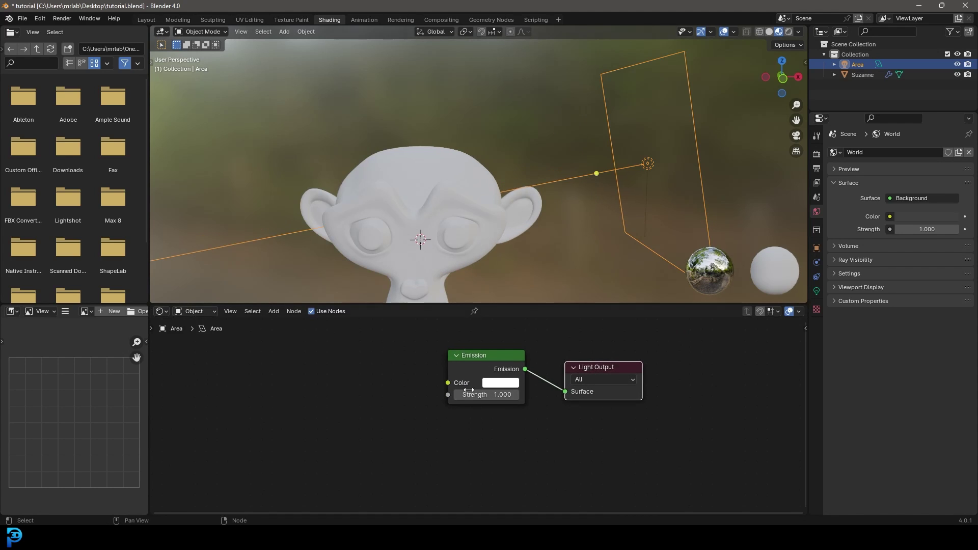
# Rearrange the Emission and Light Output nodes into a clearer layout.
pyautogui.moveTo(369, 375)
pyautogui.mouseDown(button='middle')
pyautogui.moveTo(389, 382)
pyautogui.moveTo(374, 380)
pyautogui.mouseUp(button='middle')
pyautogui.keyDown('shift'); pyautogui.moveTo(570, 250); pyautogui.dragTo(527, 195, button='middle'); pyautogui.keyUp('shift')
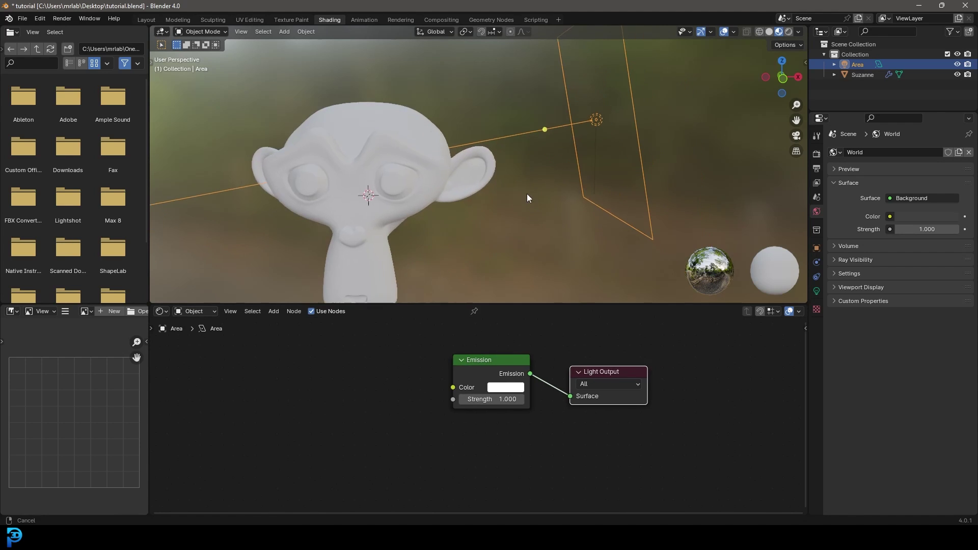
pyautogui.moveTo(386, 365); pyautogui.dragTo(462, 385, button='middle')
pyautogui.click(557, 347)
pyautogui.moveTo(558, 379); pyautogui.dragTo(447, 343)
pyautogui.moveTo(551, 166); pyautogui.dragTo(607, 163, button='middle')
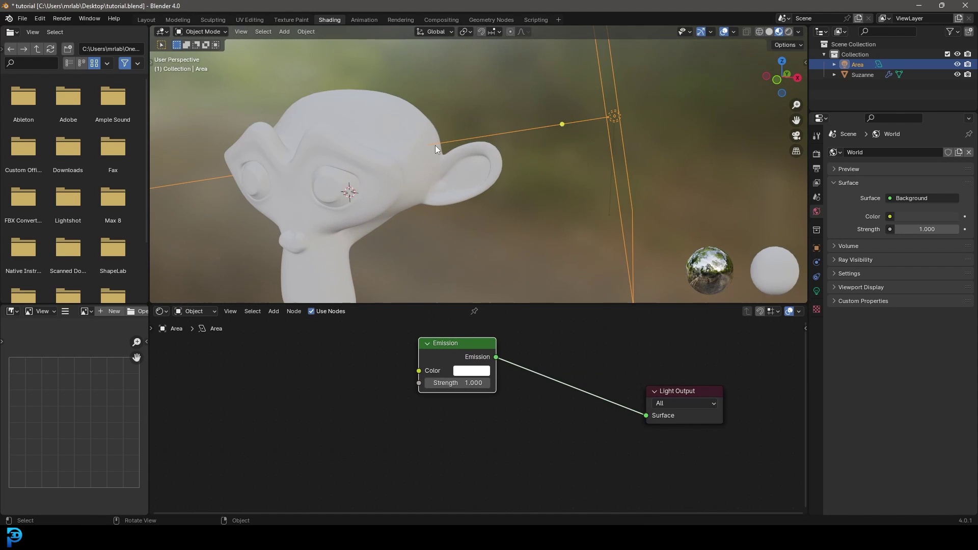
pyautogui.moveTo(524, 437)
pyautogui.mouseDown(button='middle')
pyautogui.moveTo(513, 408)
pyautogui.moveTo(498, 406)
pyautogui.moveTo(505, 439)
pyautogui.mouseUp(button='middle')
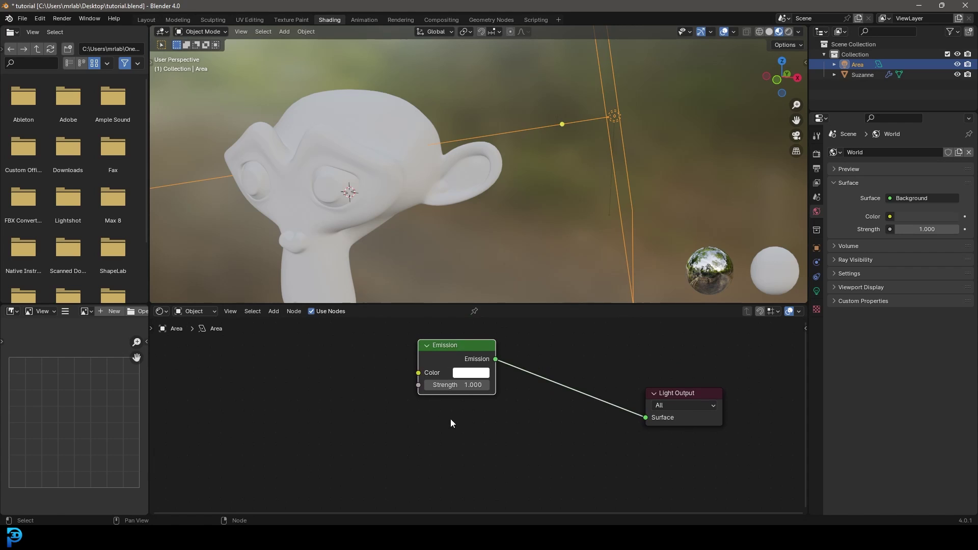
# Add a Transparent BSDF node below the Emission node.
pyautogui.hotkey('shift', 'a')
pyautogui.click(412, 394)
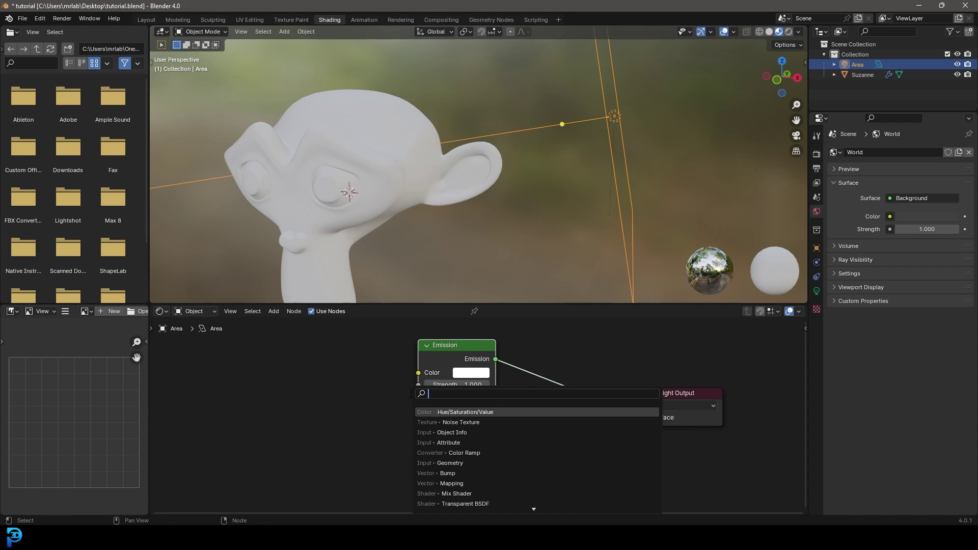
pyautogui.write('trans')
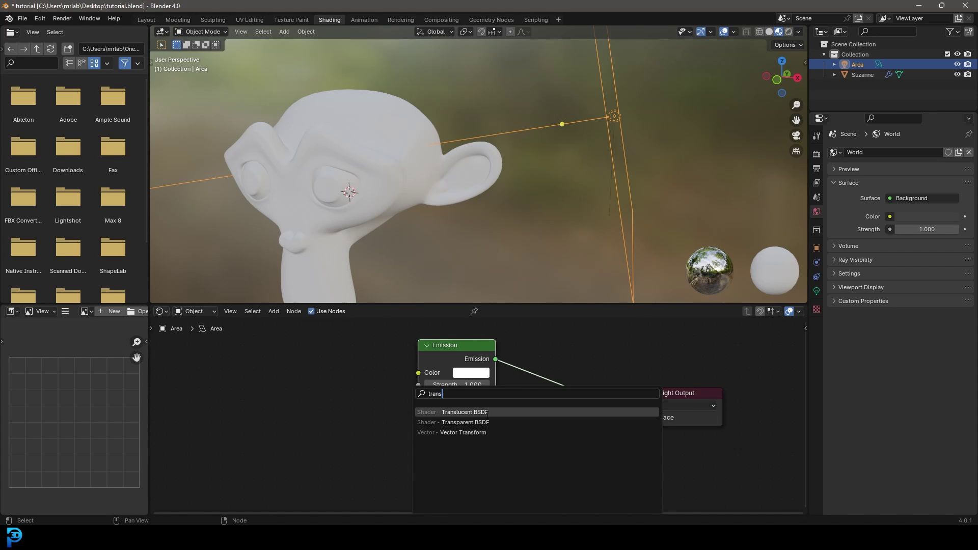
pyautogui.click(423, 422)
pyautogui.click(420, 432)
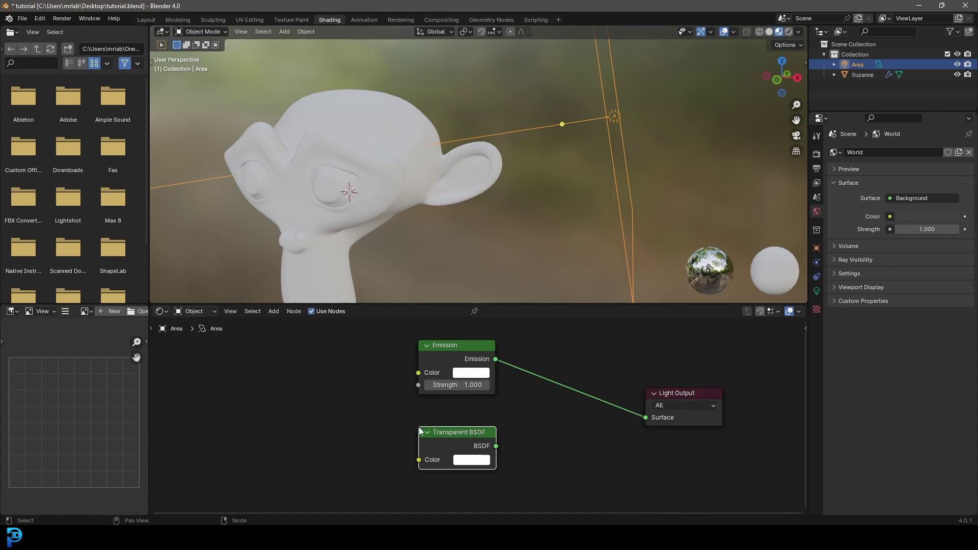
pyautogui.moveTo(548, 362); pyautogui.dragTo(488, 372, button='middle')
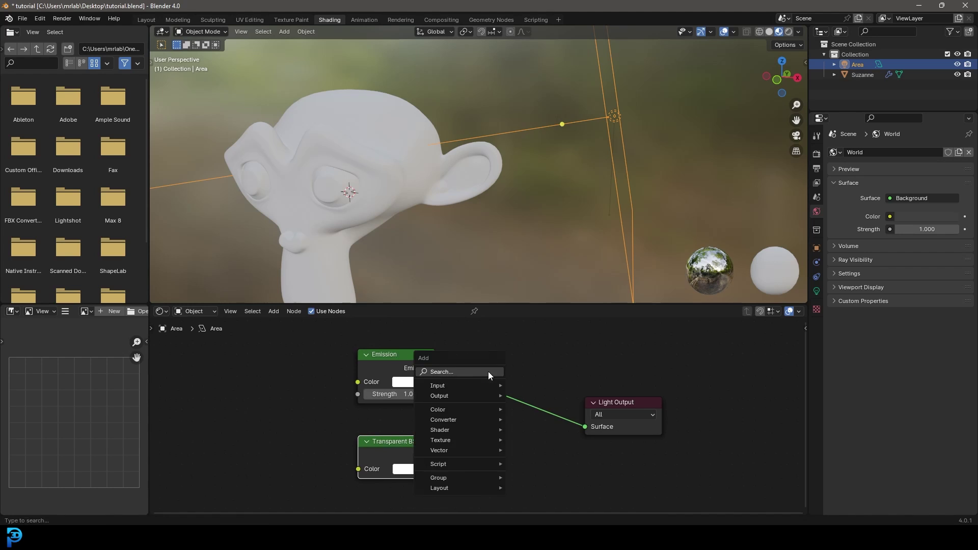
# Insert a Mix Shader on the Emission link and connect Transparent BSDF to its second input.
pyautogui.hotkey('shift', 'a')
pyautogui.click(485, 370)
pyautogui.write('mix')
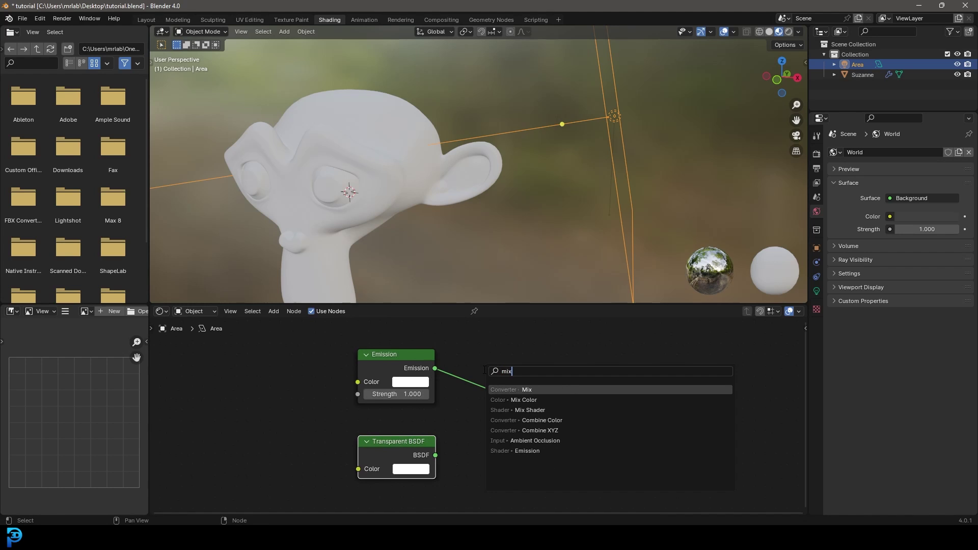
pyautogui.press('Down')
pyautogui.press('Down')
pyautogui.press('Return')
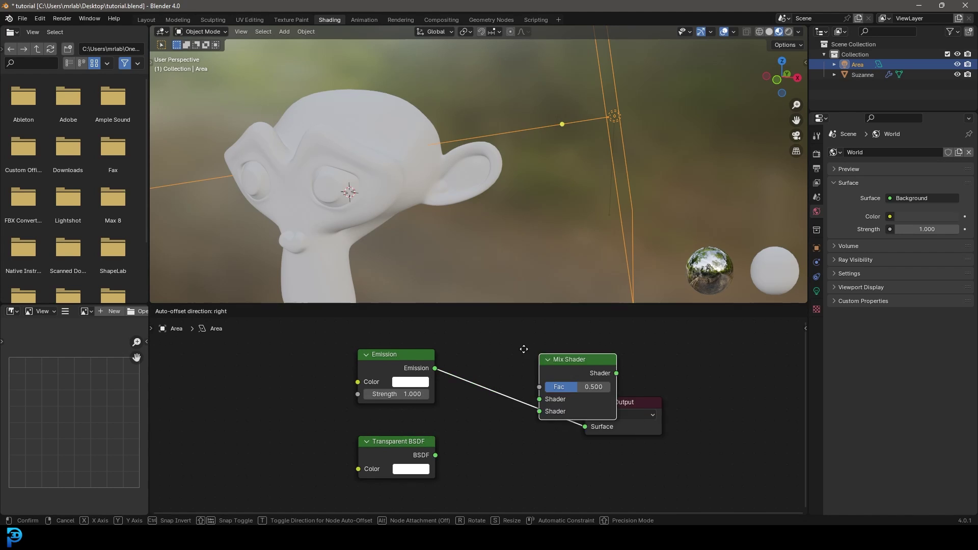
pyautogui.click(481, 376)
pyautogui.moveTo(436, 455); pyautogui.dragTo(481, 430)
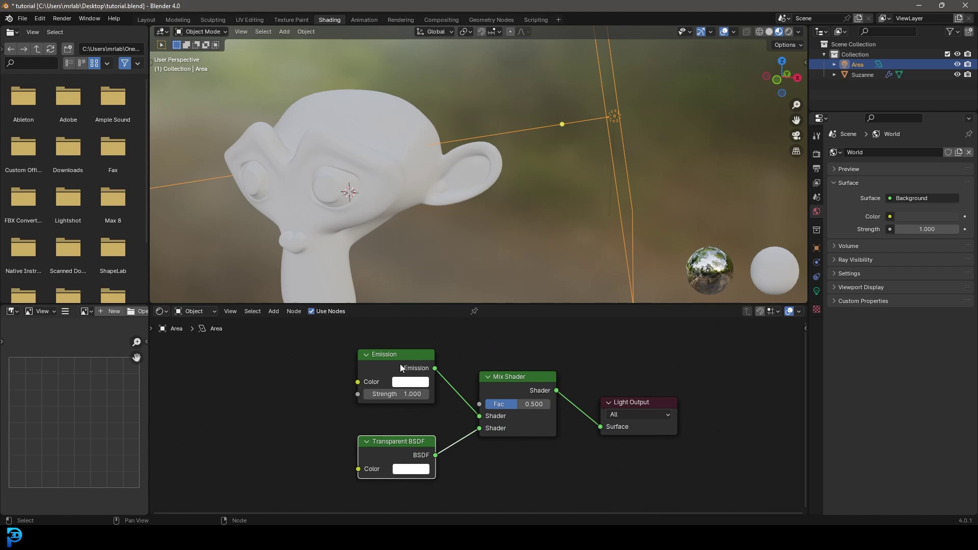
pyautogui.moveTo(399, 363); pyautogui.dragTo(399, 370)
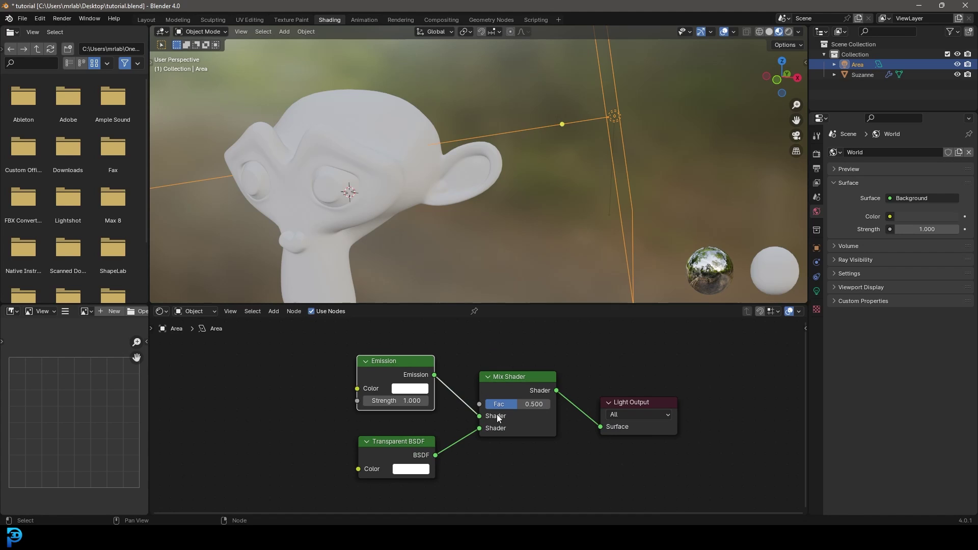
# Tidy the layout, raising the Mix Shader and moving Light Output beside it.
pyautogui.moveTo(499, 414); pyautogui.dragTo(509, 369)
pyautogui.moveTo(574, 392); pyautogui.dragTo(578, 440, button='middle')
pyautogui.moveTo(636, 455); pyautogui.dragTo(678, 389)
pyautogui.moveTo(515, 378); pyautogui.dragTo(515, 372)
pyautogui.moveTo(428, 461); pyautogui.dragTo(463, 402, button='middle')
pyautogui.scroll(2, 473, 407)
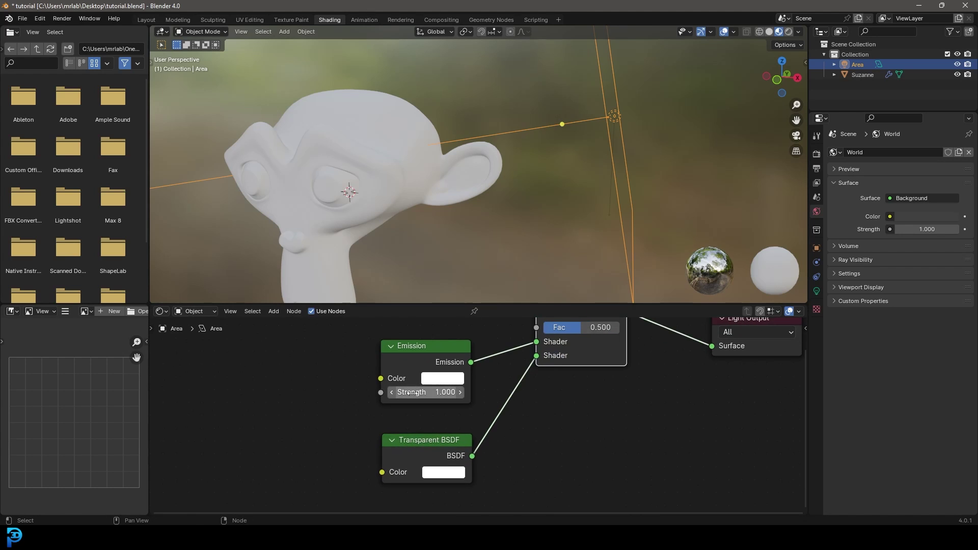
# Set the Emission colour to red and reposition the Emission and Transparent BSDF nodes.
pyautogui.click(449, 380)
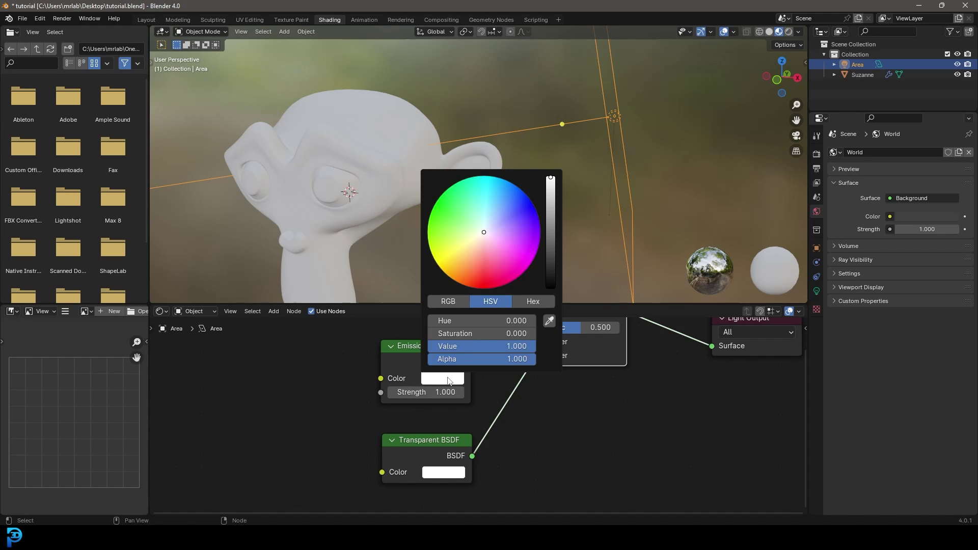
pyautogui.click(492, 275)
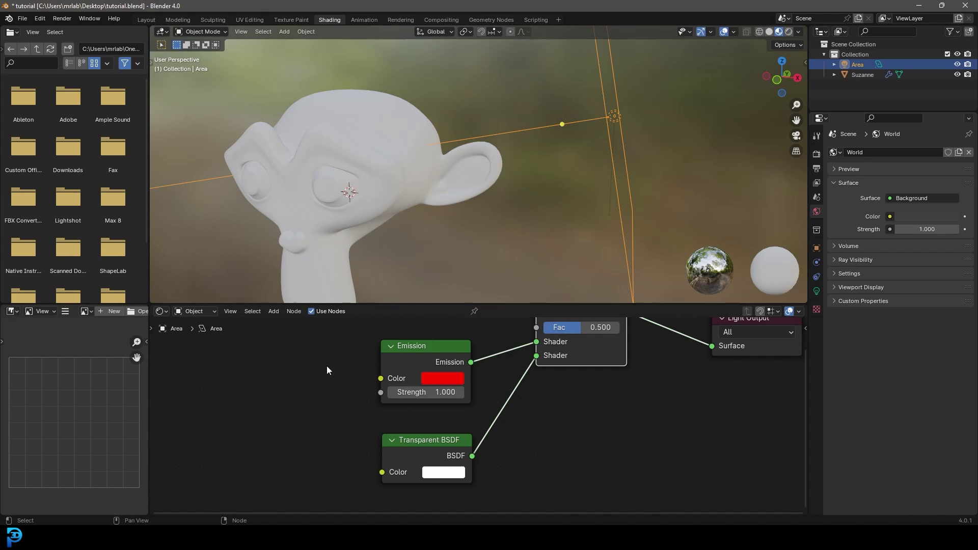
pyautogui.moveTo(415, 347)
pyautogui.mouseDown()
pyautogui.moveTo(410, 363)
pyautogui.moveTo(412, 352)
pyautogui.mouseUp()
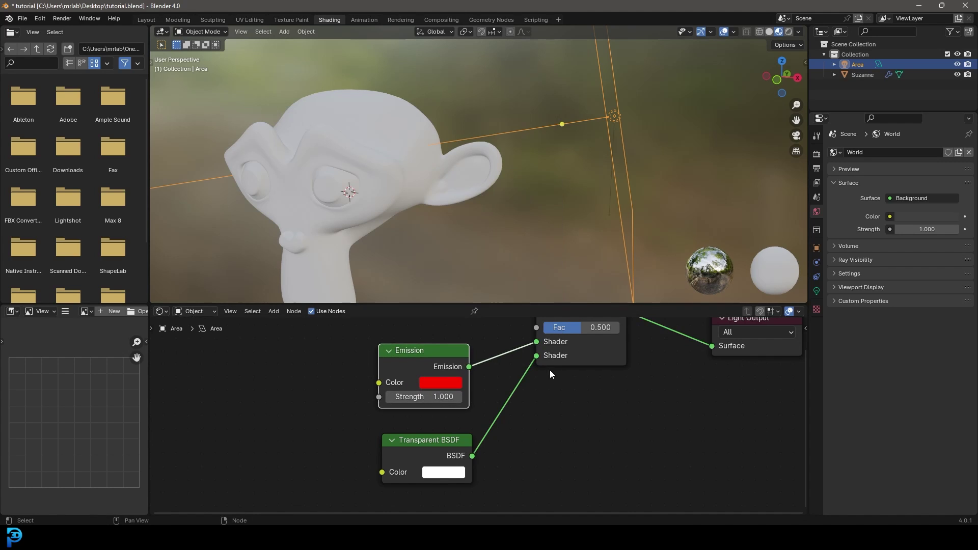
pyautogui.moveTo(425, 460); pyautogui.dragTo(421, 460)
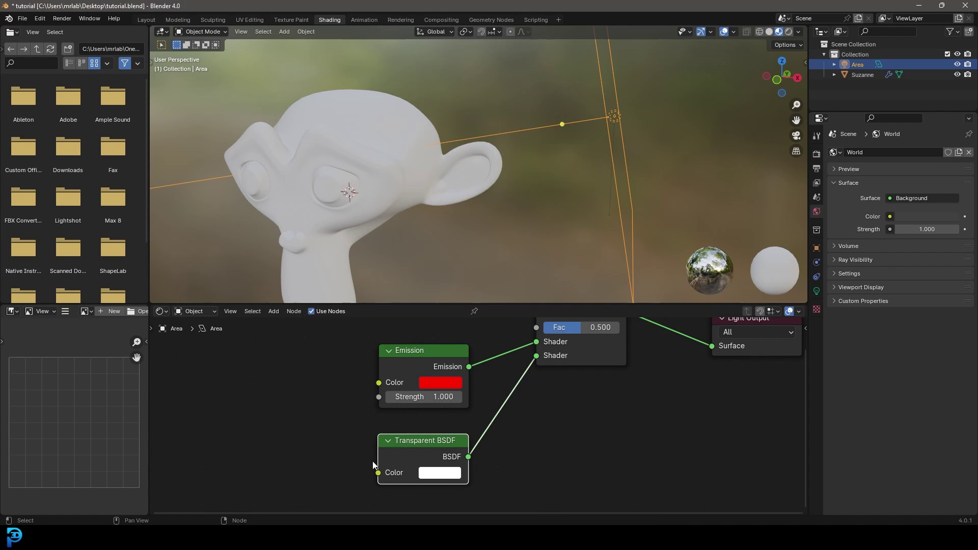
pyautogui.scroll(-5, 372, 461)
pyautogui.moveTo(339, 386); pyautogui.dragTo(367, 416, button='middle')
pyautogui.moveTo(383, 336); pyautogui.dragTo(423, 362, button='middle')
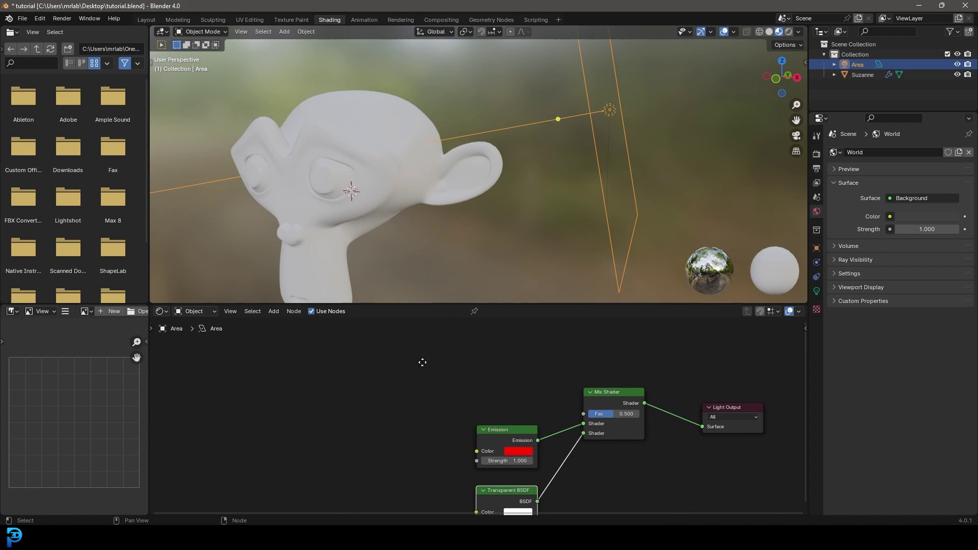
# Add a Brick Texture node at the upper left of the light's node tree.
pyautogui.hotkey('shift', 'a')
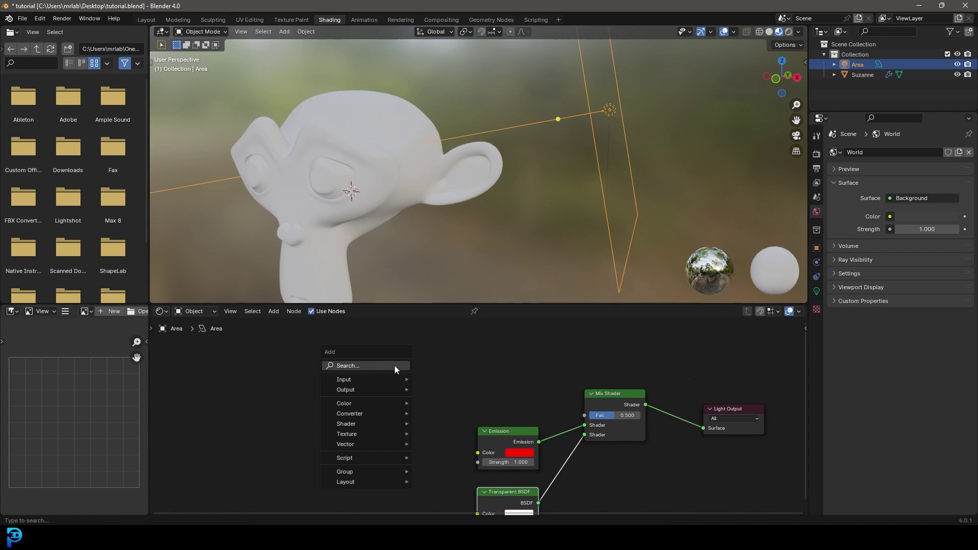
pyautogui.click(394, 366)
pyautogui.write('brick')
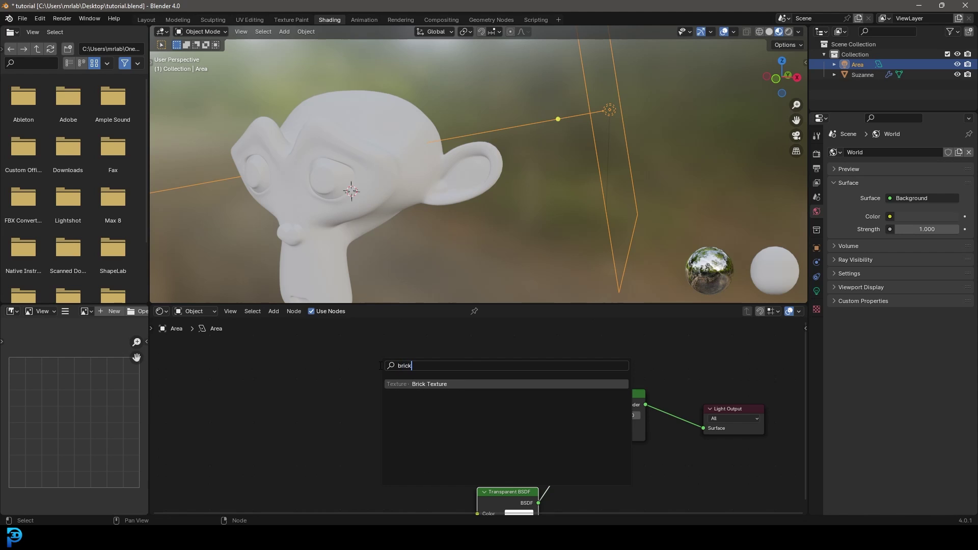
pyautogui.click(428, 384)
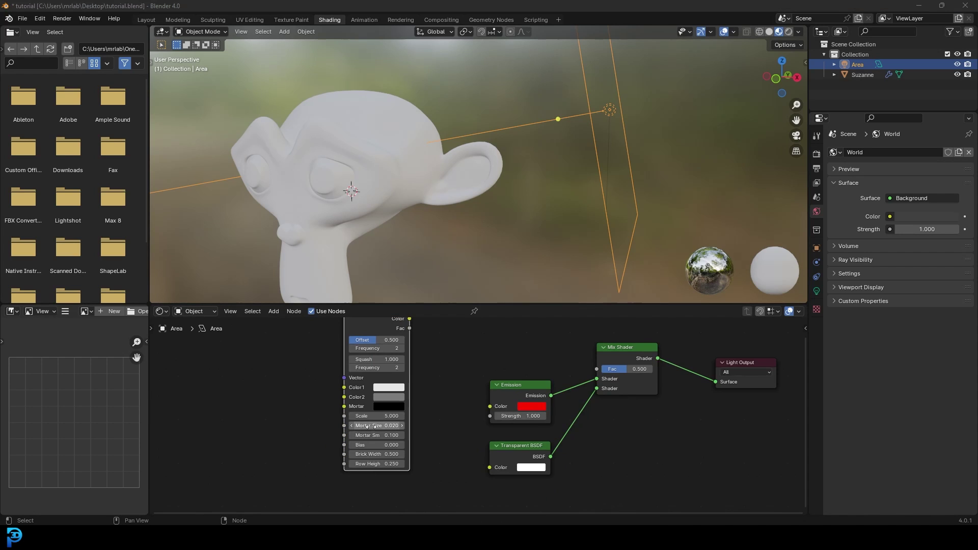
pyautogui.scroll(2, 442, 432)
# Set the brick Mortar Size to 0.005 and Mortar Smooth to 0.001.
pyautogui.doubleClick(323, 431)
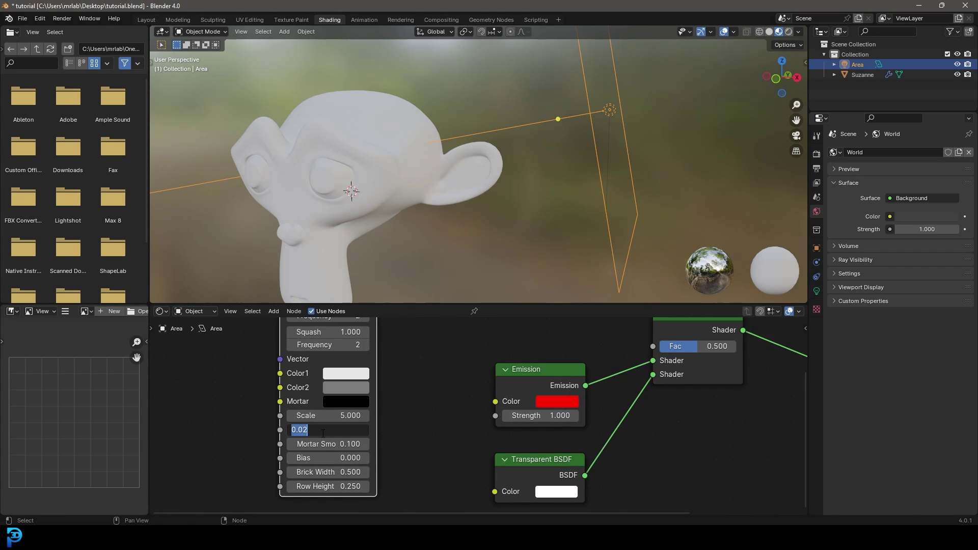
pyautogui.write('.005')
pyautogui.press('Return')
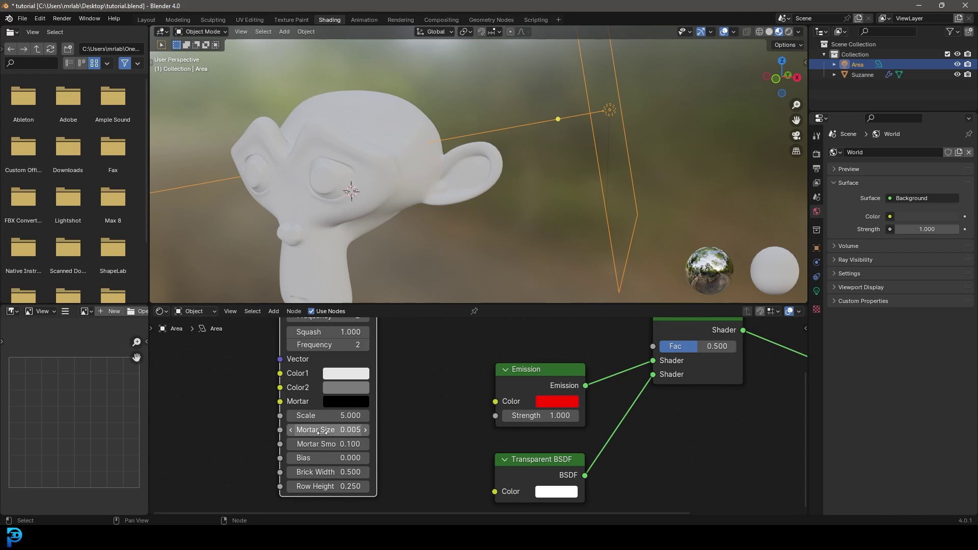
pyautogui.doubleClick(341, 445)
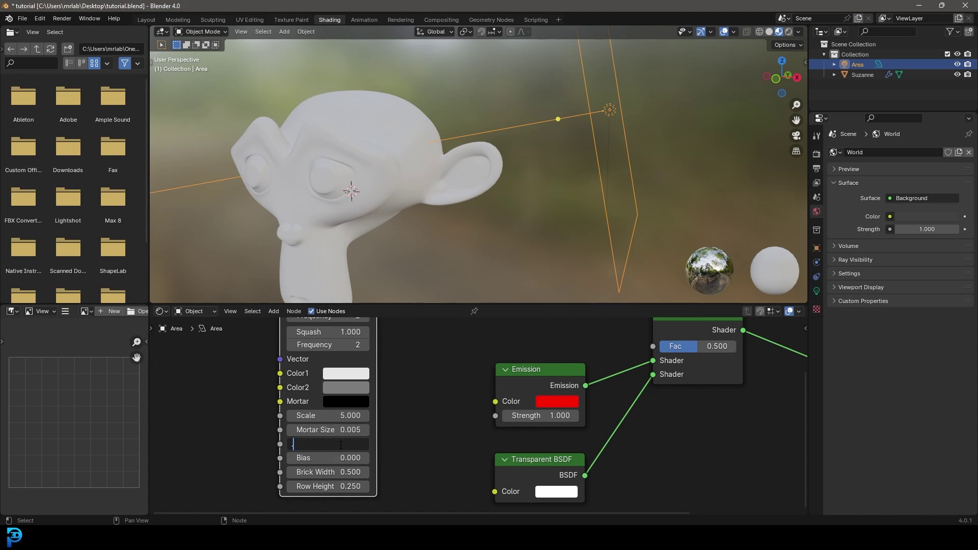
pyautogui.press('Return')
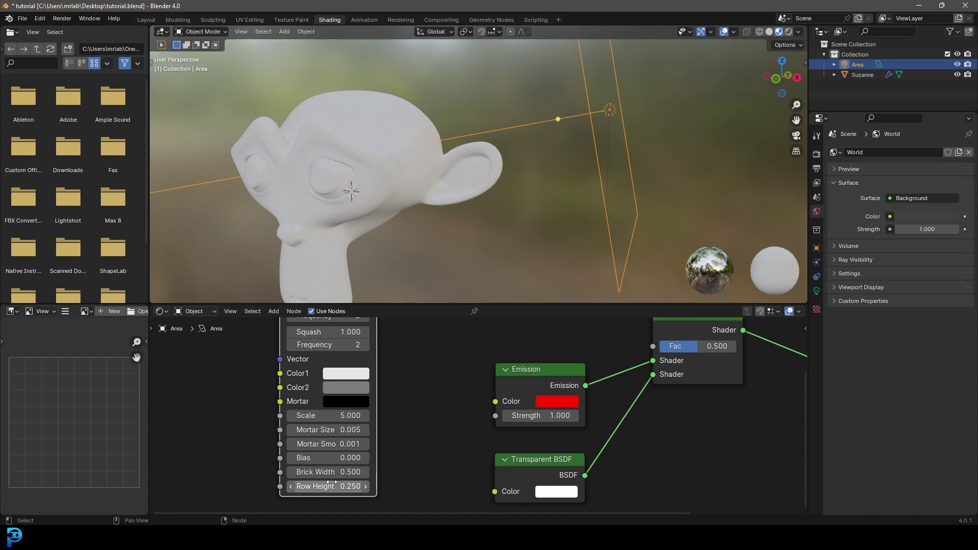
# Set both Brick Width and Row Height to 1.
pyautogui.doubleClick(332, 473)
pyautogui.write('1')
pyautogui.press('Return')
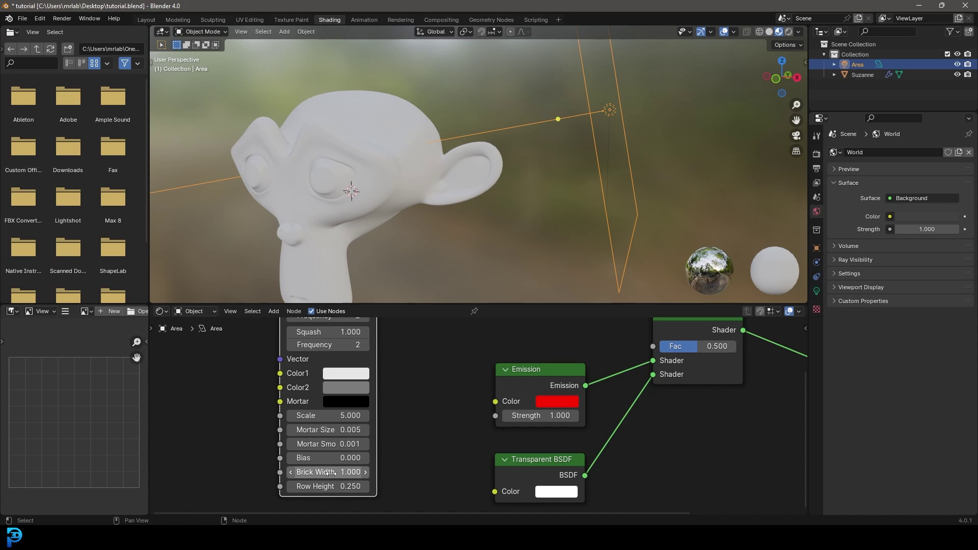
pyautogui.doubleClick(332, 487)
pyautogui.write('1')
pyautogui.press('Return')
# Frame the brick inputs and Emission node, then pull a new link from Brick Width.
pyautogui.moveTo(422, 484); pyautogui.dragTo(517, 408, button='middle')
pyautogui.scroll(2, 475, 410)
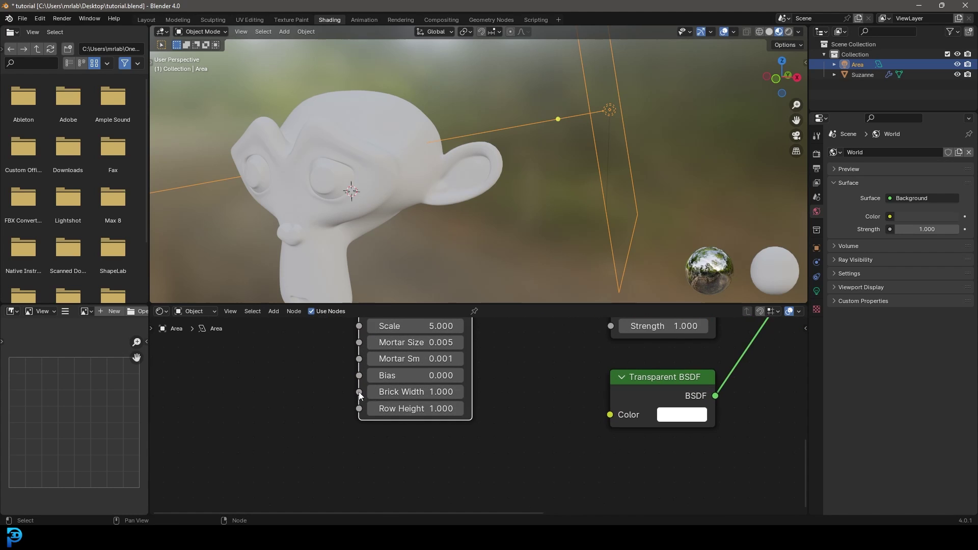
pyautogui.moveTo(359, 394); pyautogui.dragTo(438, 435, button='middle')
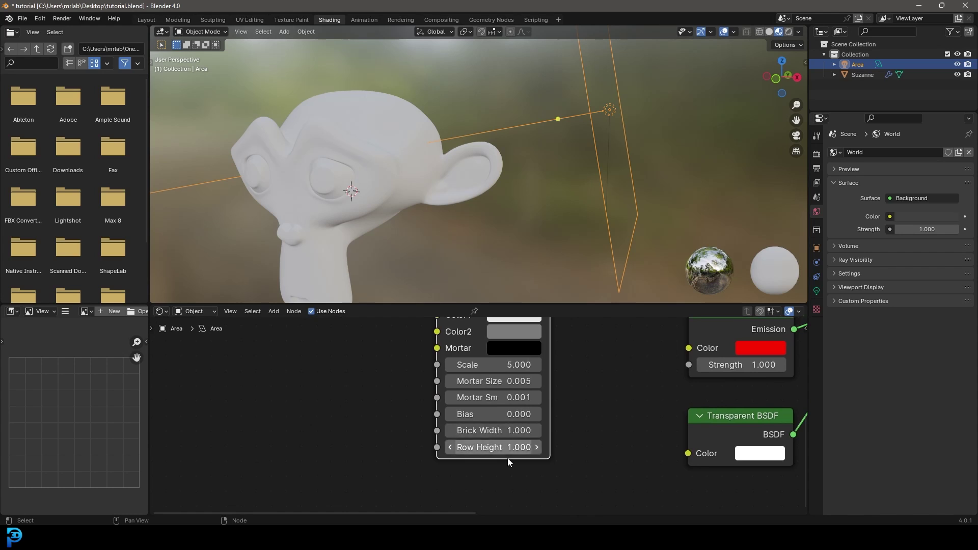
pyautogui.moveTo(437, 431); pyautogui.dragTo(287, 425)
# Add a Value node set to 1 that drives both Brick Width and Row Height.
pyautogui.write('value')
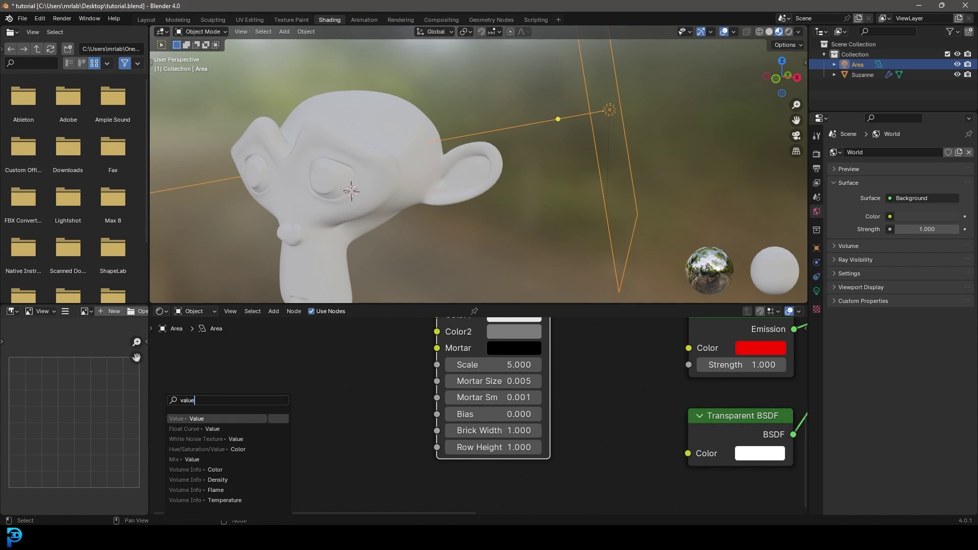
pyautogui.click(269, 418)
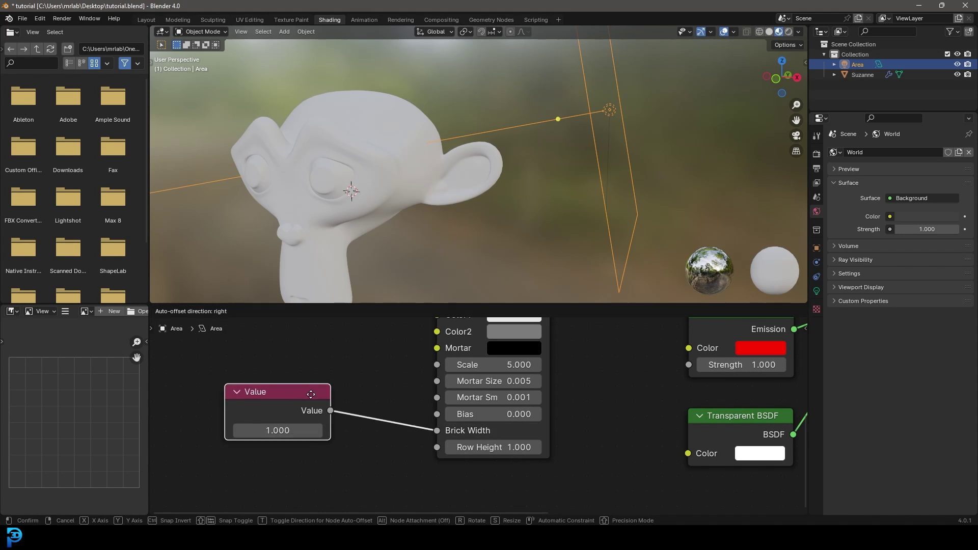
pyautogui.click(319, 399)
pyautogui.moveTo(337, 414); pyautogui.dragTo(438, 447)
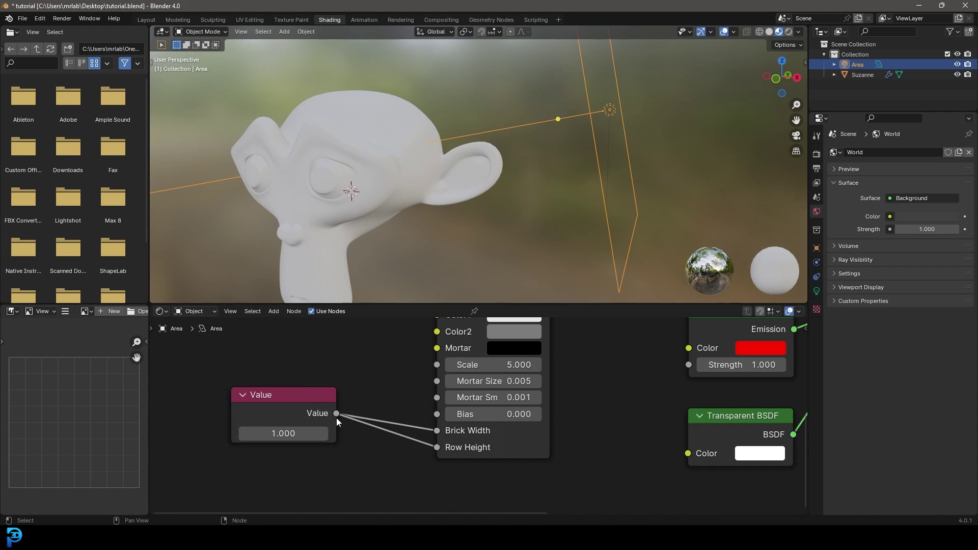
pyautogui.moveTo(305, 408); pyautogui.dragTo(328, 425)
pyautogui.click(307, 451)
pyautogui.write('7.3')
pyautogui.press('Return')
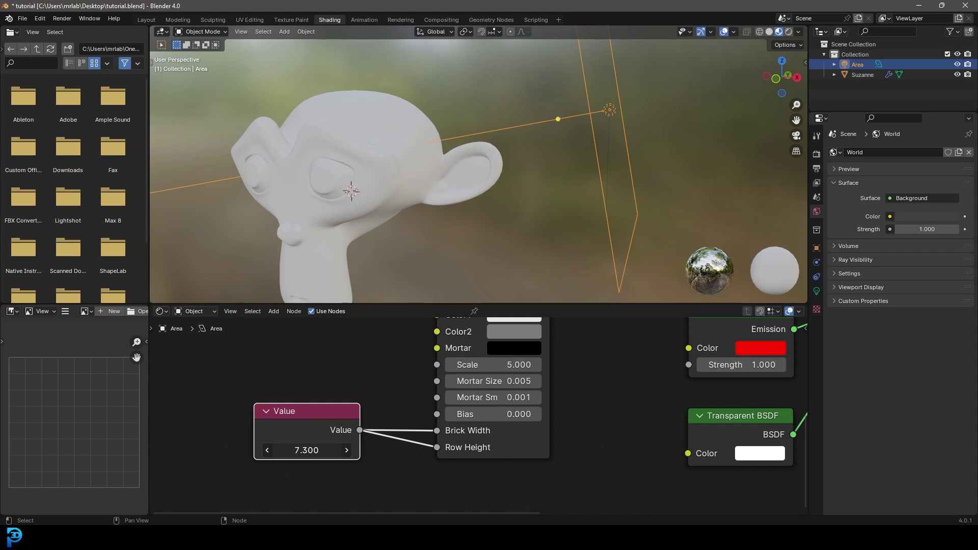
pyautogui.click(295, 452)
pyautogui.write('1')
pyautogui.press('Return')
pyautogui.moveTo(322, 416); pyautogui.dragTo(325, 417)
# Set the brick texture's Color1 and Color2 to pure white.
pyautogui.scroll(-2, 561, 372)
pyautogui.moveTo(561, 372); pyautogui.dragTo(442, 425, button='middle')
pyautogui.scroll(-1, 530, 420)
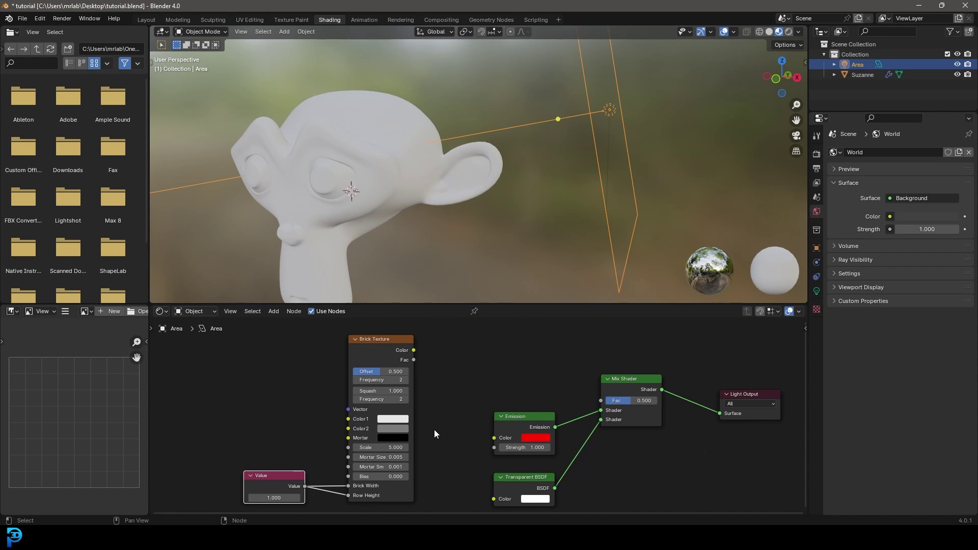
pyautogui.scroll(2, 434, 430)
pyautogui.click(340, 436)
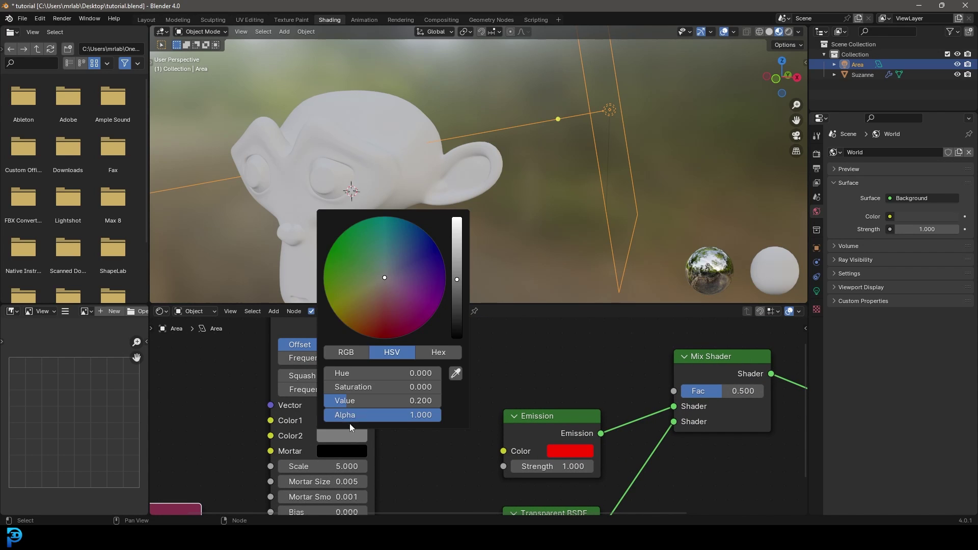
pyautogui.click(459, 228)
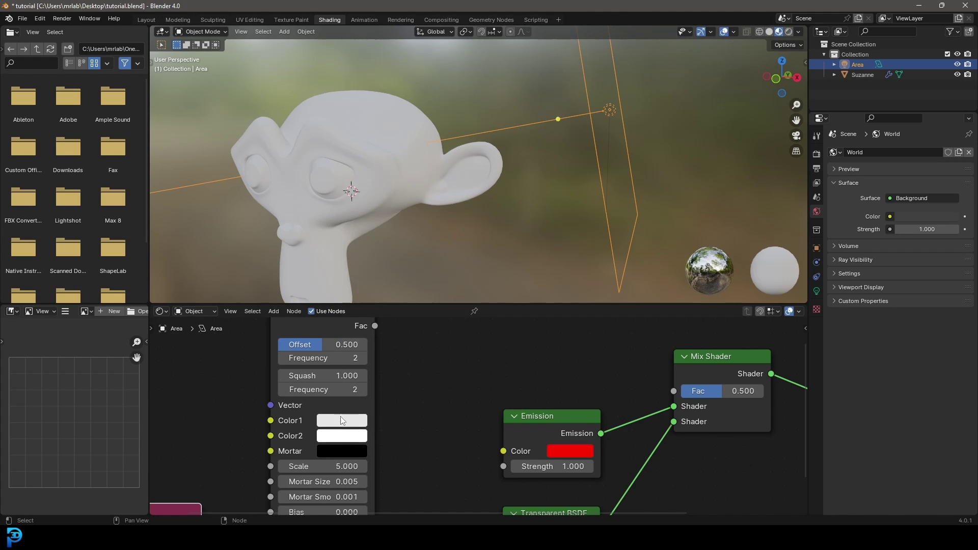
pyautogui.click(354, 426)
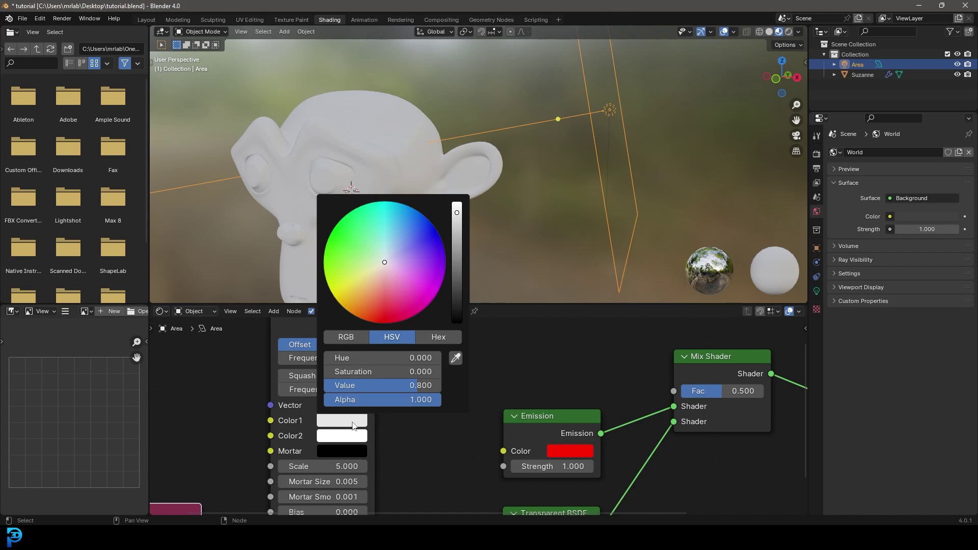
pyautogui.moveTo(457, 217); pyautogui.dragTo(456, 203)
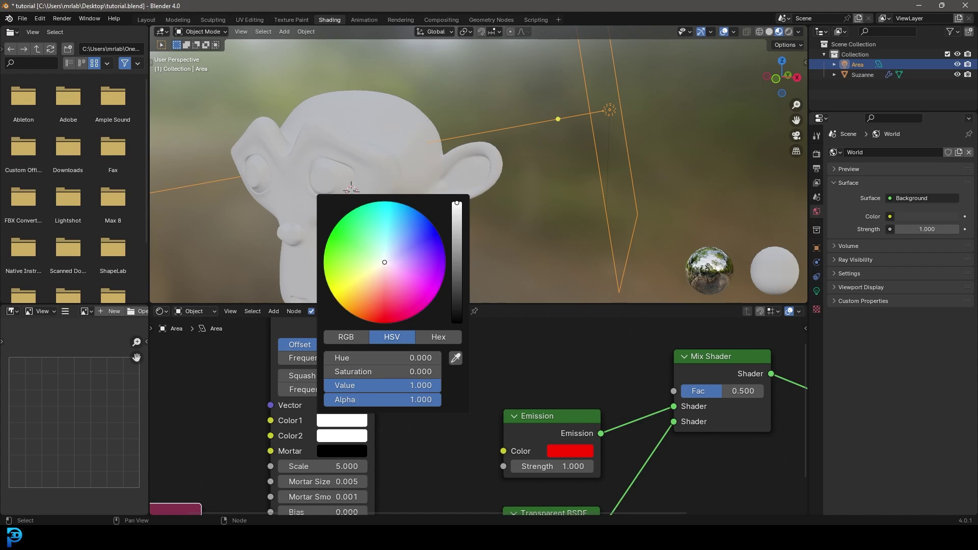
pyautogui.click(352, 420)
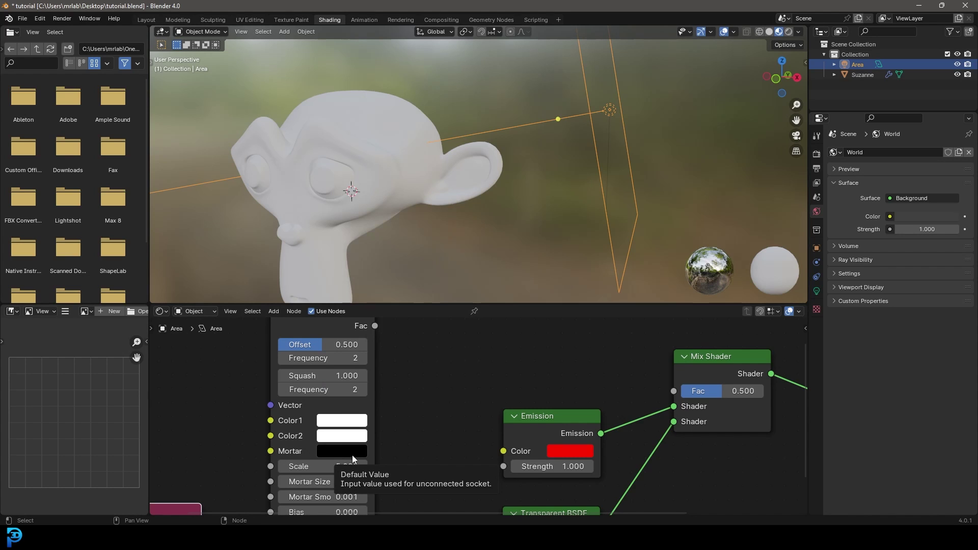
pyautogui.scroll(-2, 444, 380)
# Route brick Color into the Mix Shader Fac through a Color Ramp, black stop moved right.
pyautogui.moveTo(443, 380); pyautogui.dragTo(398, 385, button='middle')
pyautogui.moveTo(340, 375); pyautogui.dragTo(544, 429)
pyautogui.scroll(1, 424, 384)
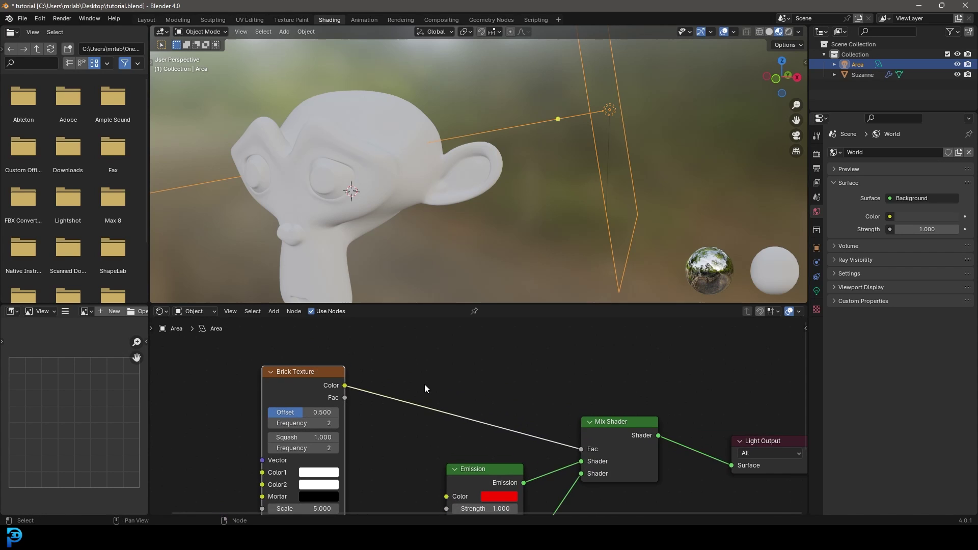
pyautogui.hotkey('shift', 'a')
pyautogui.click(418, 382)
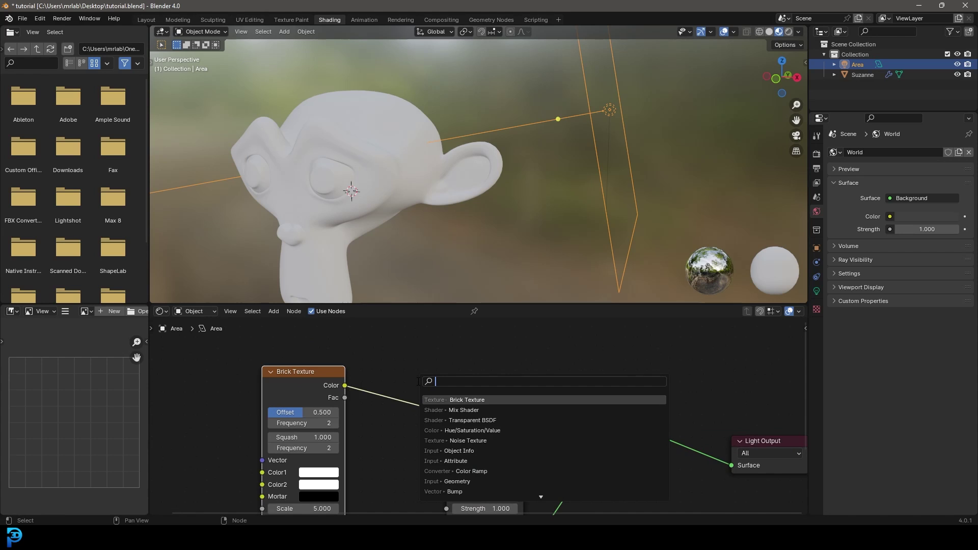
pyautogui.write('colo')
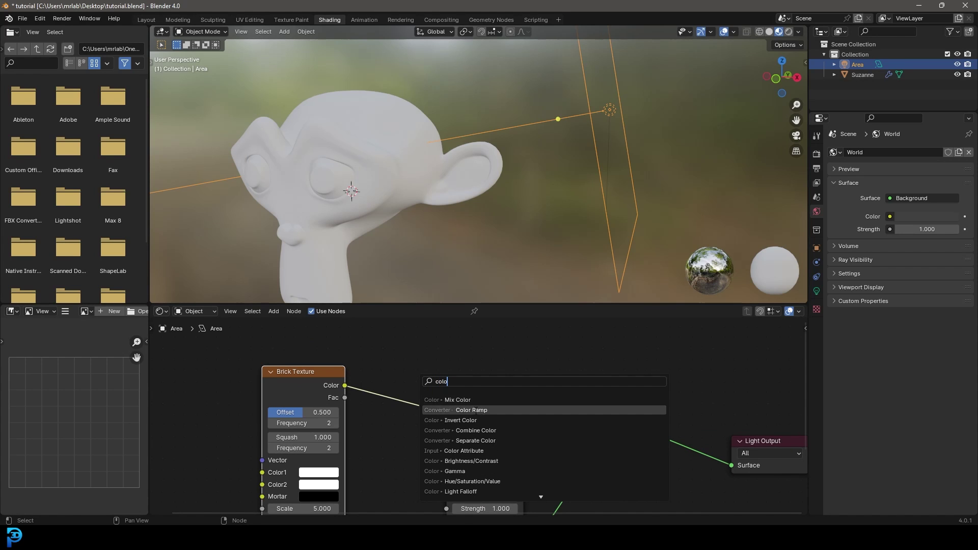
pyautogui.click(471, 410)
pyautogui.click(454, 443)
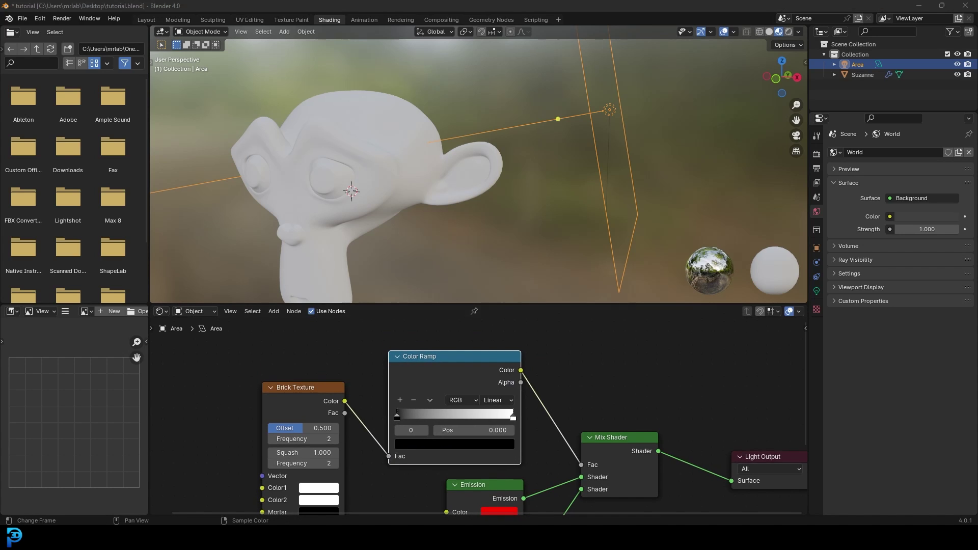
pyautogui.moveTo(398, 413); pyautogui.dragTo(458, 415)
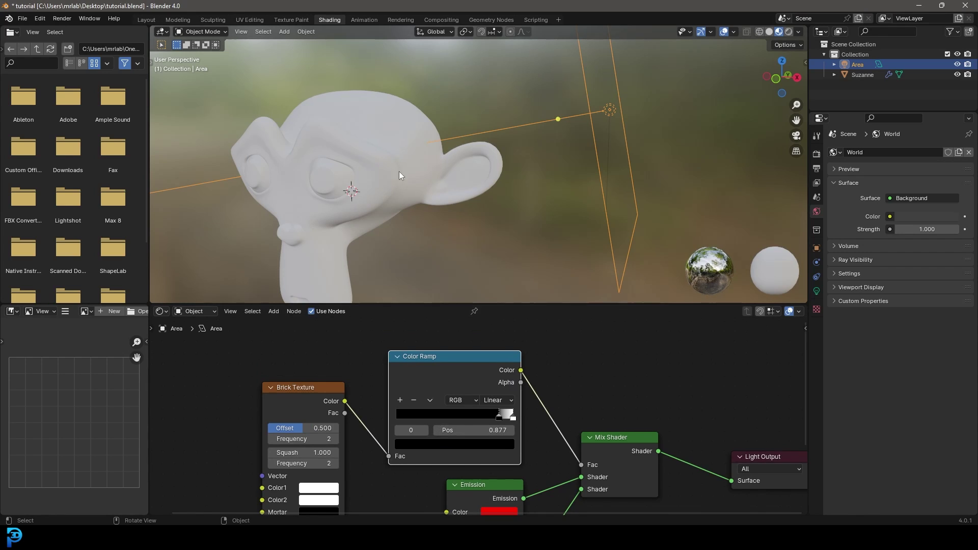
# Tidy the node layout and pull a new link from the Brick Texture's Vector input.
pyautogui.scroll(-6, 348, 461)
pyautogui.moveTo(211, 466); pyautogui.dragTo(219, 454, button='middle')
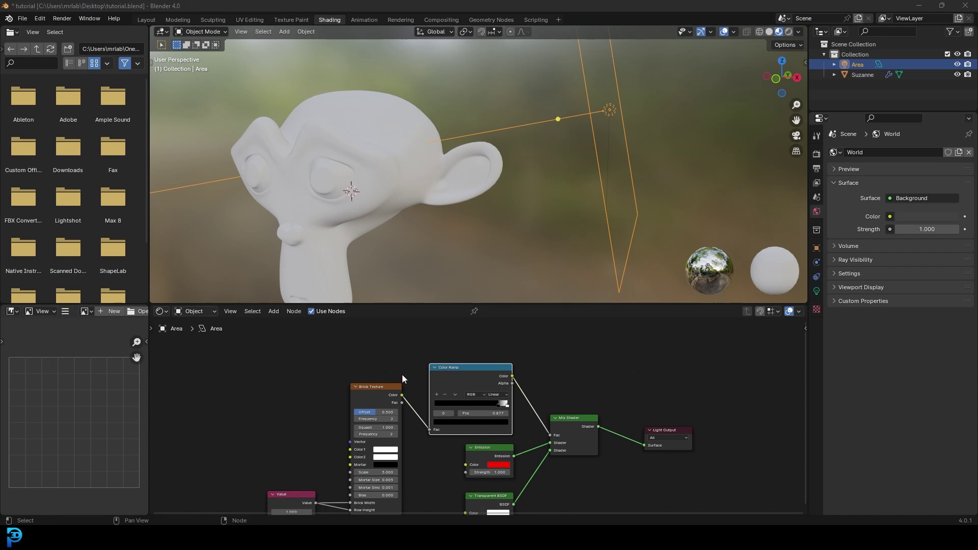
pyautogui.moveTo(331, 432); pyautogui.dragTo(382, 416, button='middle')
pyautogui.scroll(5, 380, 418)
pyautogui.moveTo(379, 445); pyautogui.dragTo(380, 443)
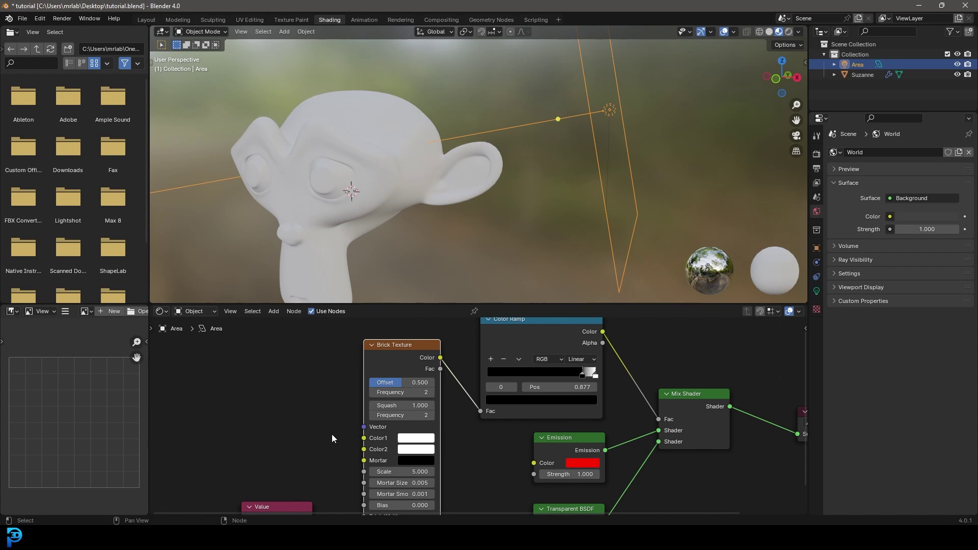
pyautogui.moveTo(332, 434); pyautogui.dragTo(385, 420, button='middle')
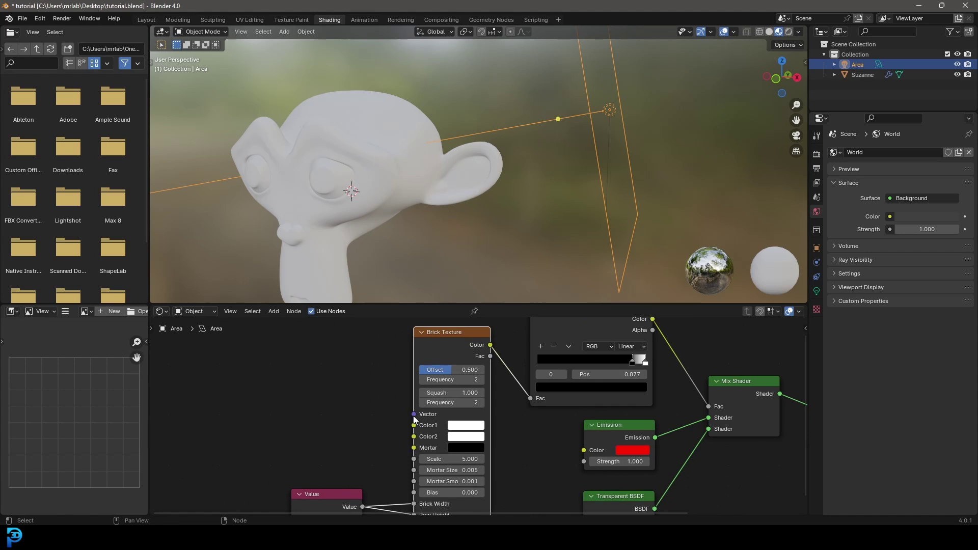
pyautogui.moveTo(414, 415); pyautogui.dragTo(242, 410)
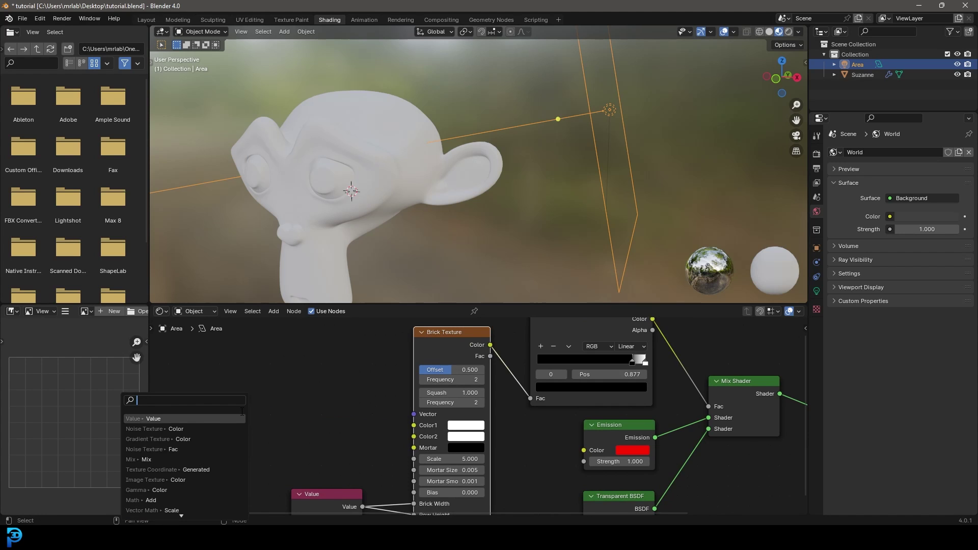
# Add a Mapping node feeding the Brick Texture's Vector input.
pyautogui.write('mapp')
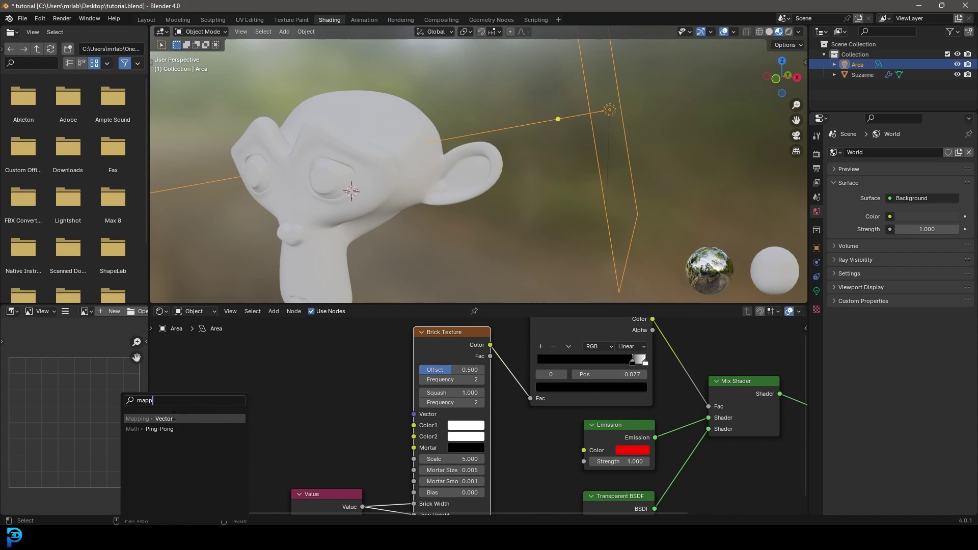
pyautogui.click(166, 417)
pyautogui.click(250, 372)
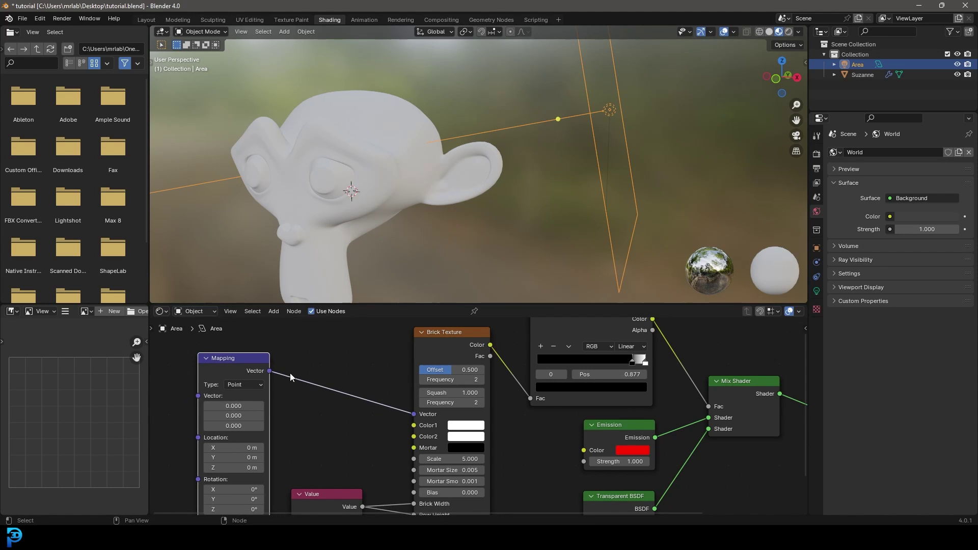
pyautogui.scroll(-4, 270, 444)
pyautogui.moveTo(318, 457); pyautogui.dragTo(485, 410, button='middle')
pyautogui.scroll(1, 443, 374)
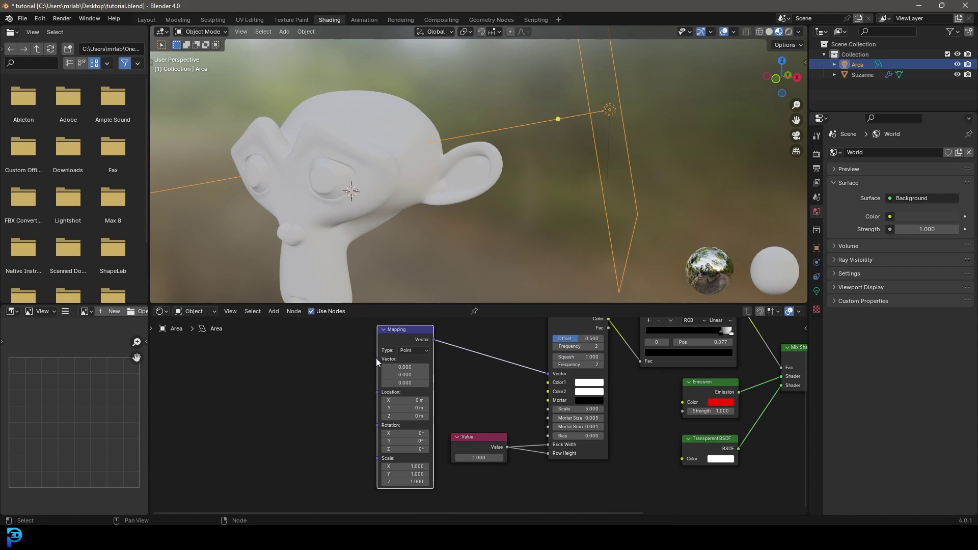
pyautogui.click(376, 359)
# Feed the Mapping node's Vector from a Geometry node's Parametric output.
pyautogui.moveTo(377, 359); pyautogui.dragTo(370, 360)
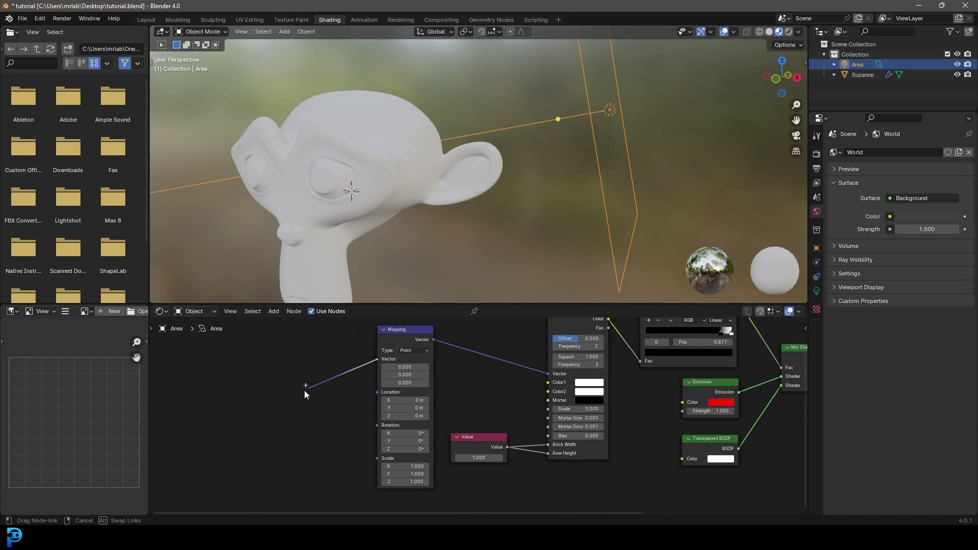
pyautogui.moveTo(287, 398); pyautogui.dragTo(285, 399)
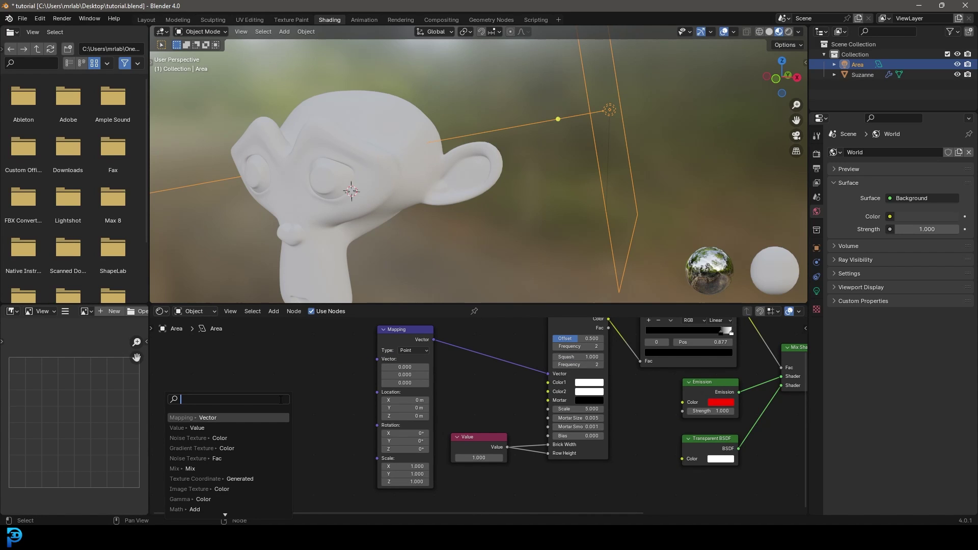
pyautogui.write('para')
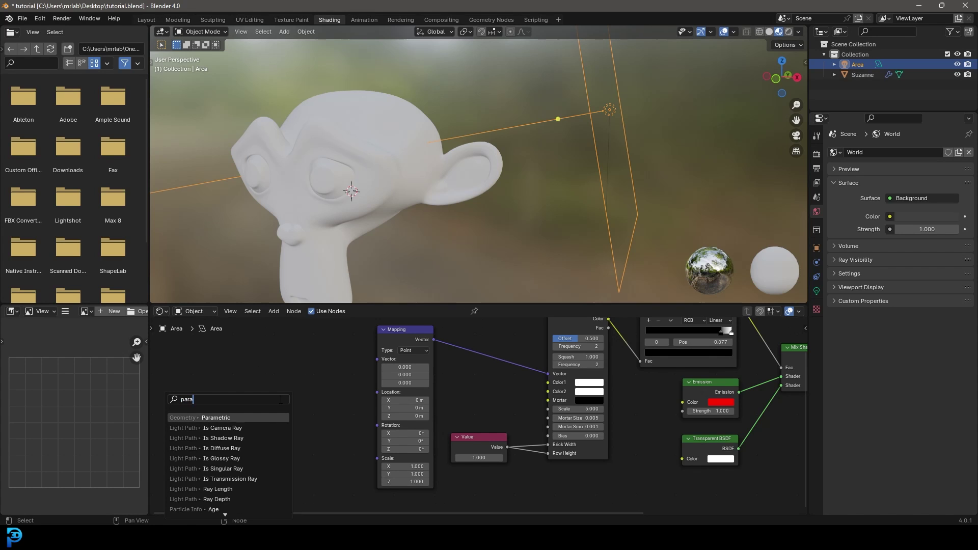
pyautogui.press('Return')
pyautogui.click(225, 395)
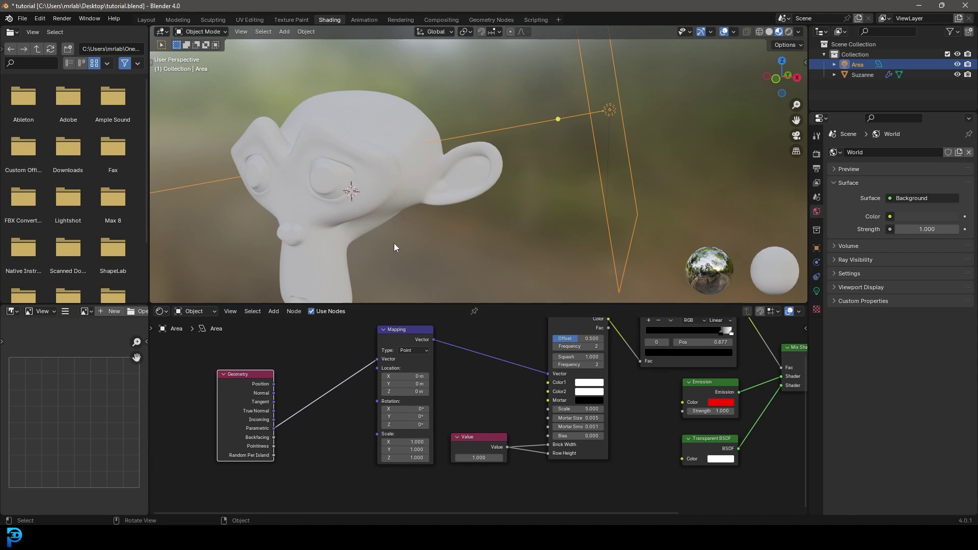
pyautogui.scroll(-4, 490, 196)
pyautogui.scroll(3, 490, 194)
# Switch the viewport to Rendered shading and orbit around Suzanne and the area light.
pyautogui.moveTo(459, 191); pyautogui.dragTo(466, 176, button='middle')
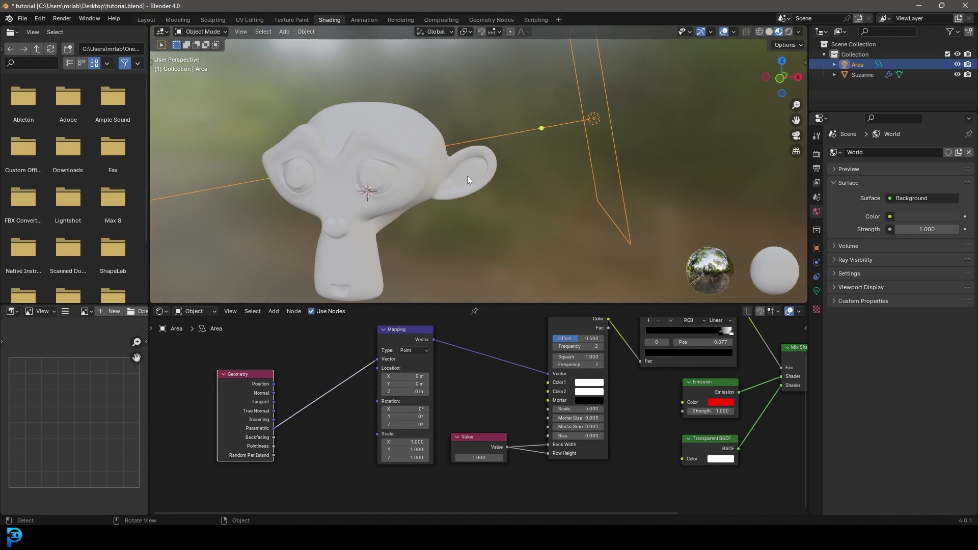
pyautogui.press('z')
pyautogui.click(468, 119)
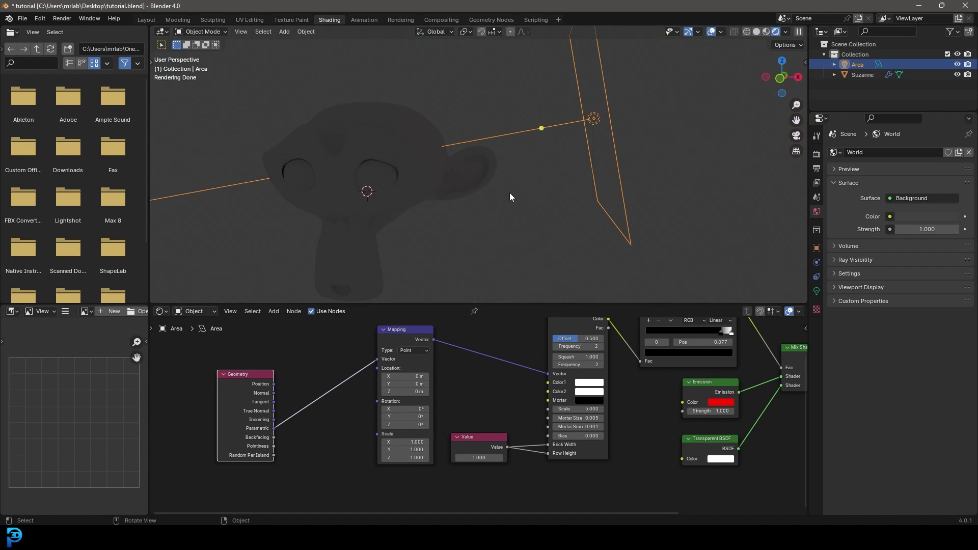
pyautogui.moveTo(511, 196); pyautogui.dragTo(415, 158, button='middle')
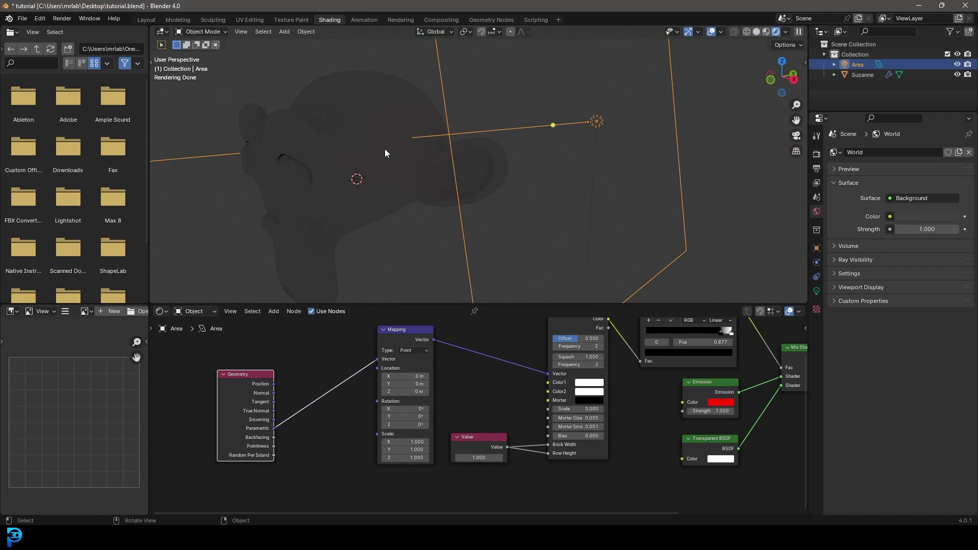
# Set the area light's Spread to 0.05° and orbit to inspect the red grid on Suzanne.
pyautogui.click(817, 291)
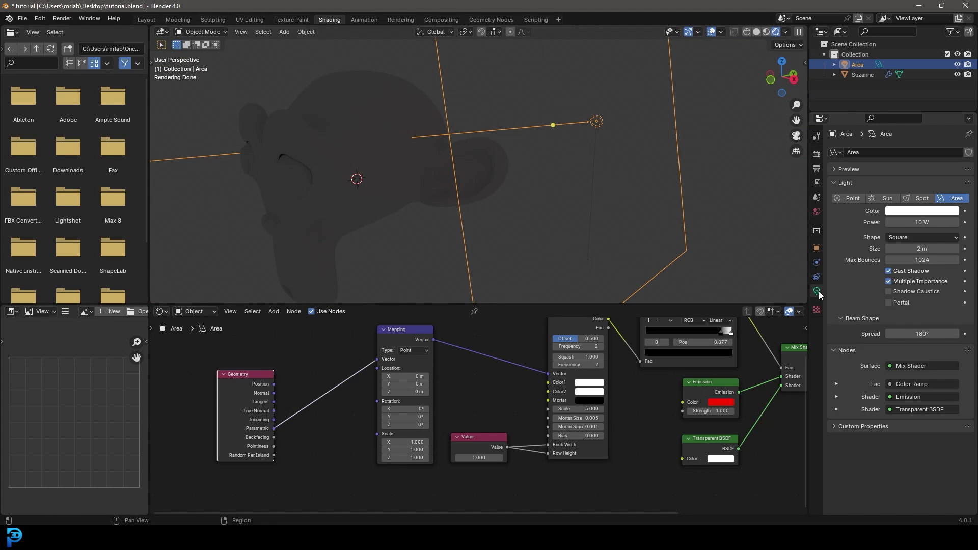
pyautogui.click(938, 334)
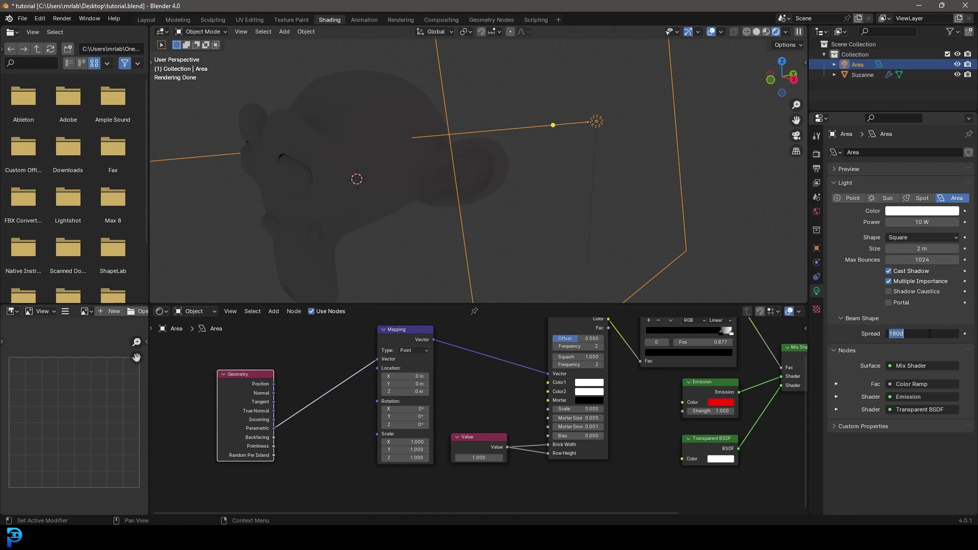
pyautogui.write('0.05')
pyautogui.press('Return')
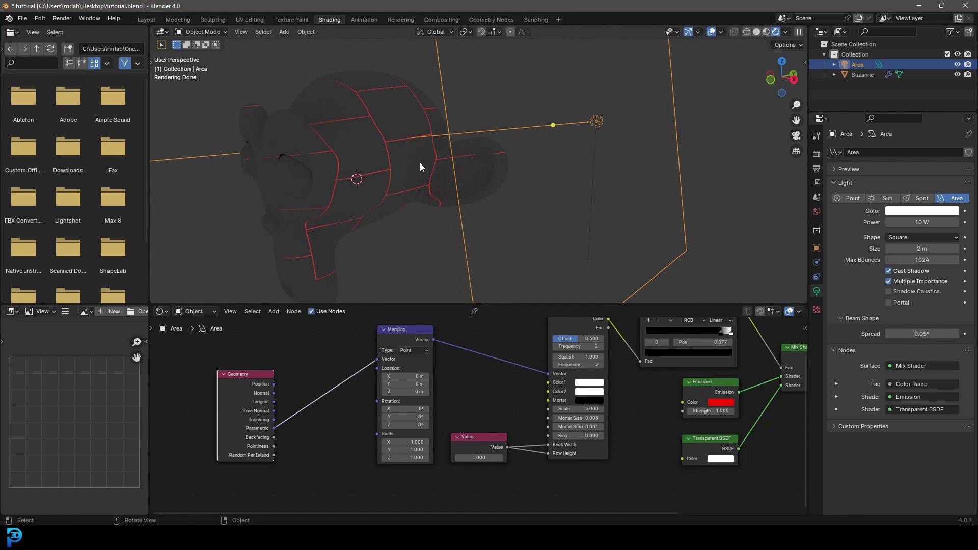
pyautogui.scroll(2, 402, 143)
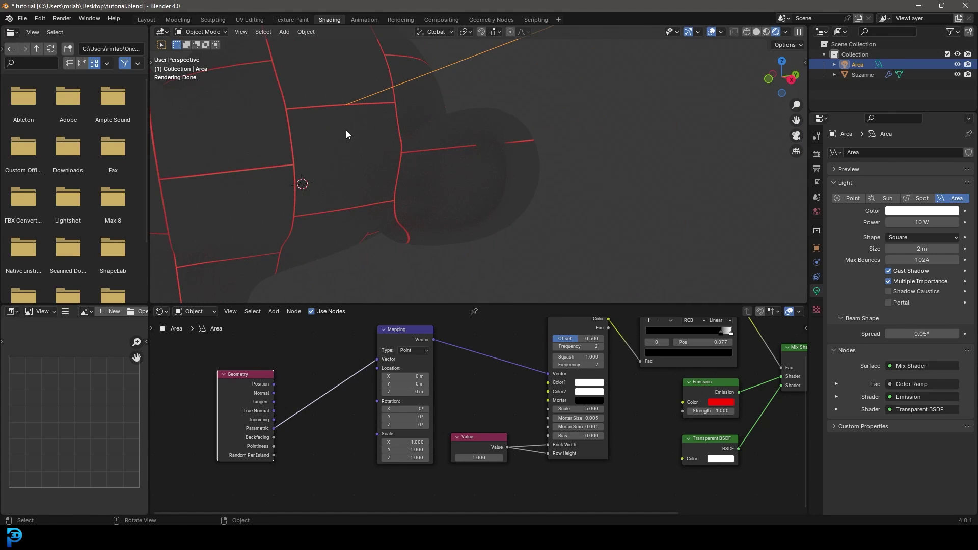
pyautogui.scroll(-2, 347, 130)
pyautogui.moveTo(346, 129); pyautogui.dragTo(403, 142, button='middle')
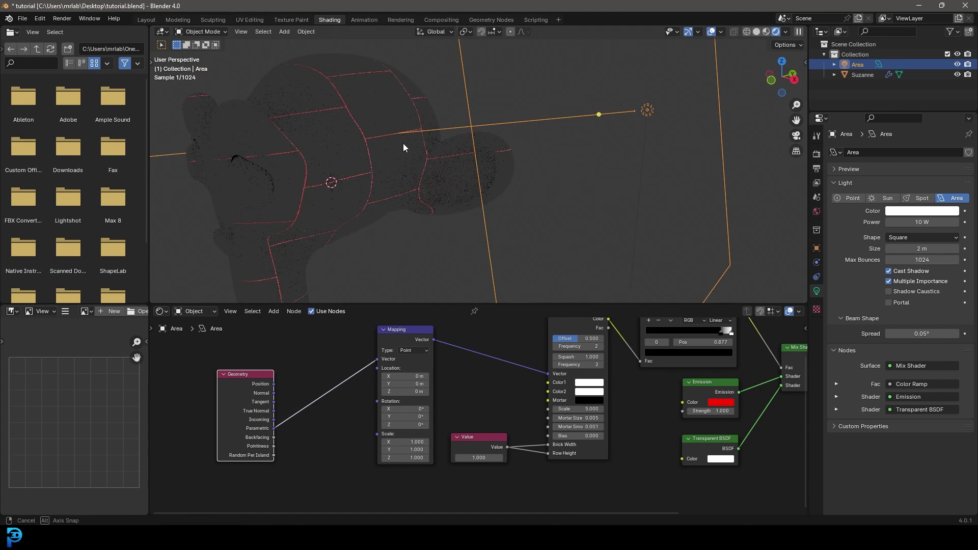
pyautogui.scroll(-1, 403, 144)
pyautogui.press('g')
pyautogui.rightClick(478, 159)
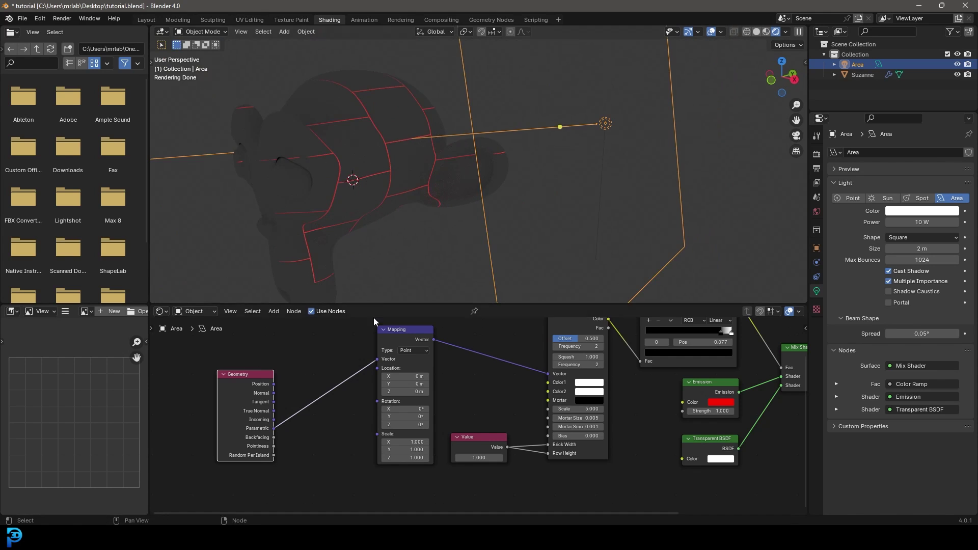
# Drag the Value node down to 0.160 for smaller bricks.
pyautogui.scroll(3, 306, 411)
pyautogui.moveTo(335, 441); pyautogui.dragTo(408, 390, button='middle')
pyautogui.scroll(2, 427, 407)
pyautogui.moveTo(351, 406); pyautogui.dragTo(281, 474, button='middle')
pyautogui.scroll(1, 538, 448)
pyautogui.moveTo(538, 450); pyautogui.dragTo(396, 410, button='middle')
pyautogui.moveTo(413, 448); pyautogui.dragTo(391, 447)
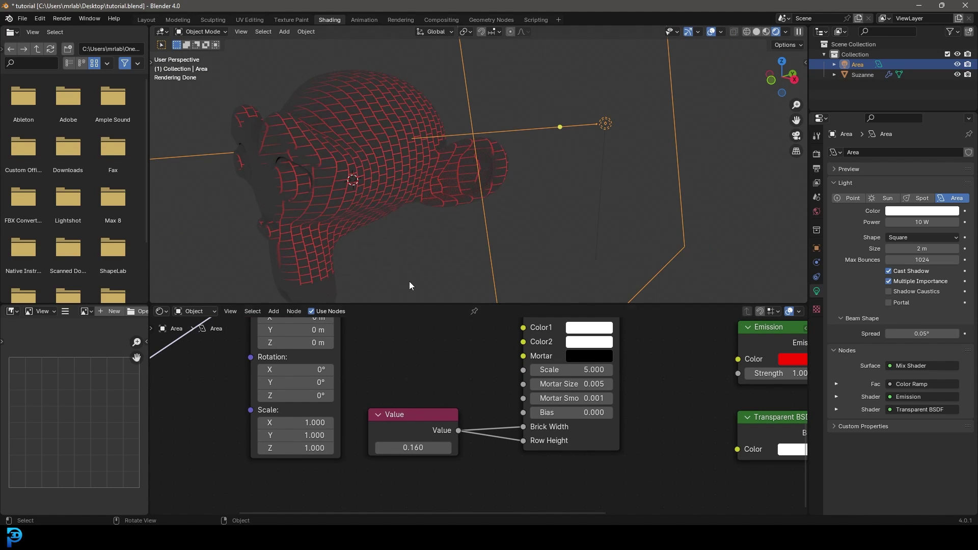
pyautogui.moveTo(440, 214); pyautogui.dragTo(420, 208, button='middle')
# Set the Emission strength to 5.
pyautogui.scroll(-5, 685, 388)
pyautogui.moveTo(696, 383); pyautogui.dragTo(432, 398, button='middle')
pyautogui.scroll(4, 495, 382)
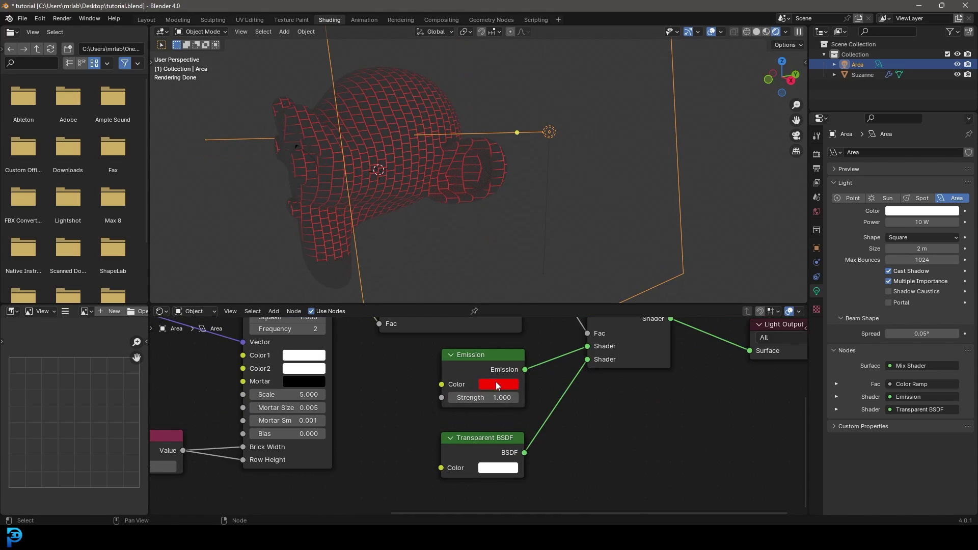
pyautogui.scroll(2, 497, 390)
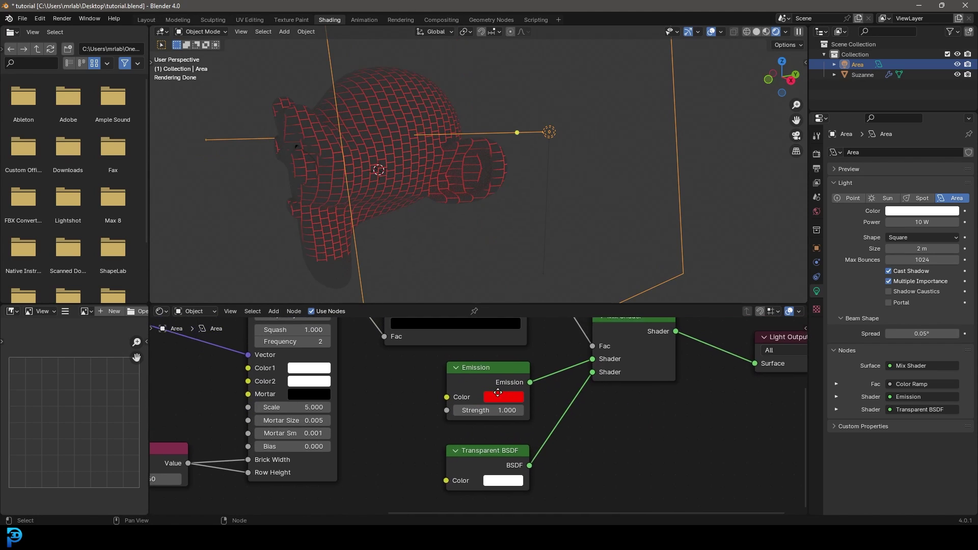
pyautogui.click(485, 415)
pyautogui.write('5')
pyautogui.press('Return')
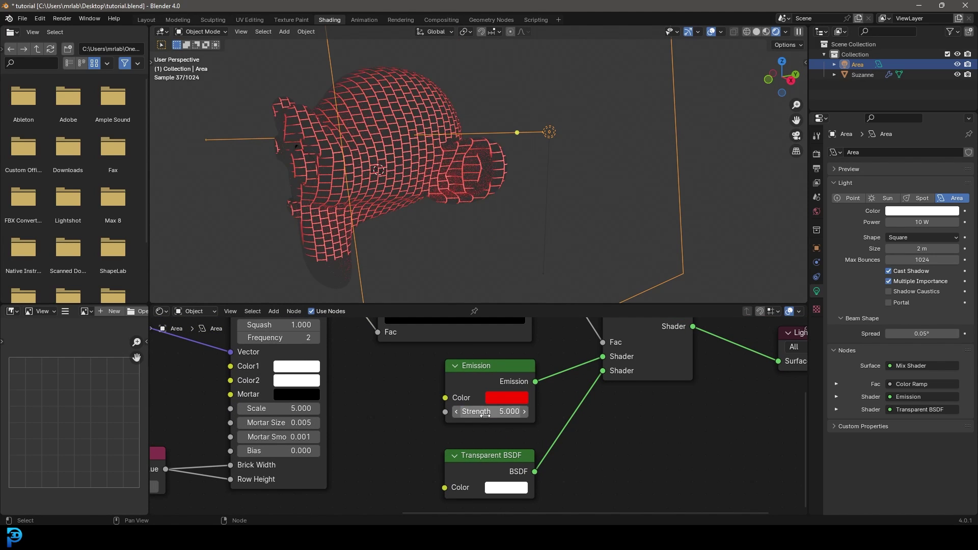
# Set the Brick Texture's Mortar Size to 0.004.
pyautogui.scroll(3, 250, 476)
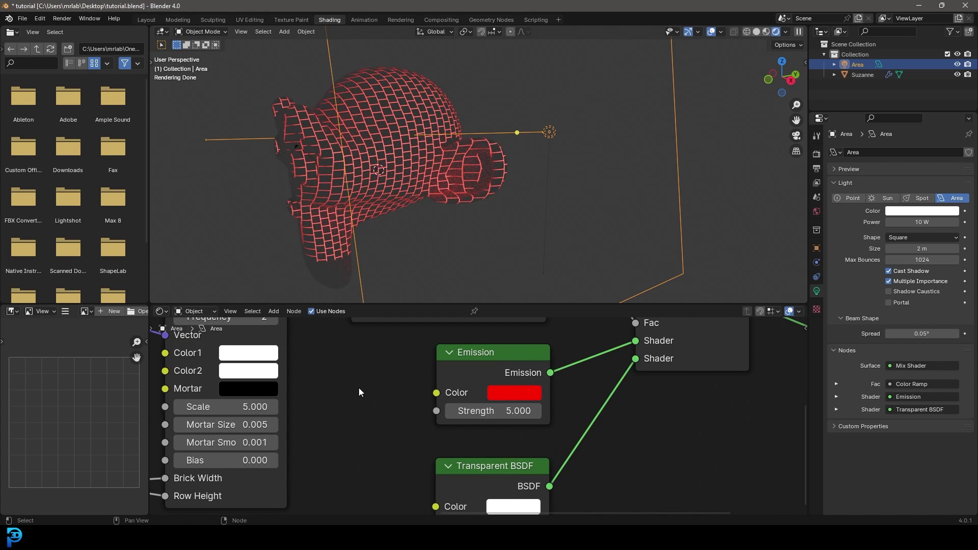
pyautogui.click(290, 396)
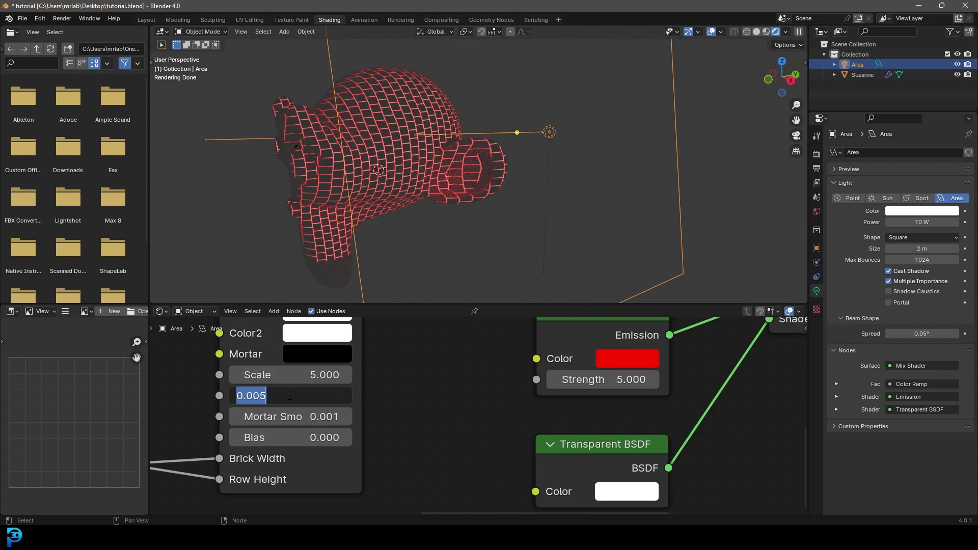
pyautogui.write('.004')
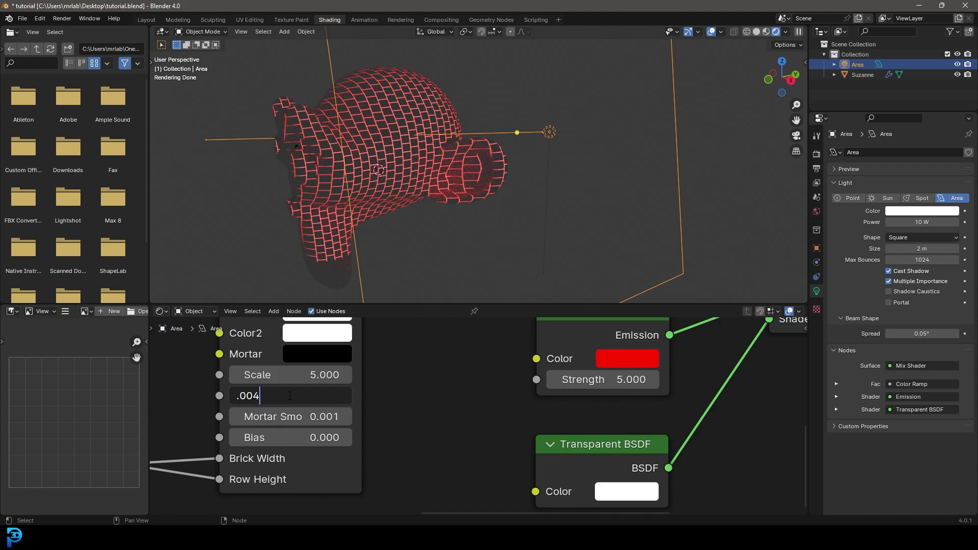
pyautogui.press('Return')
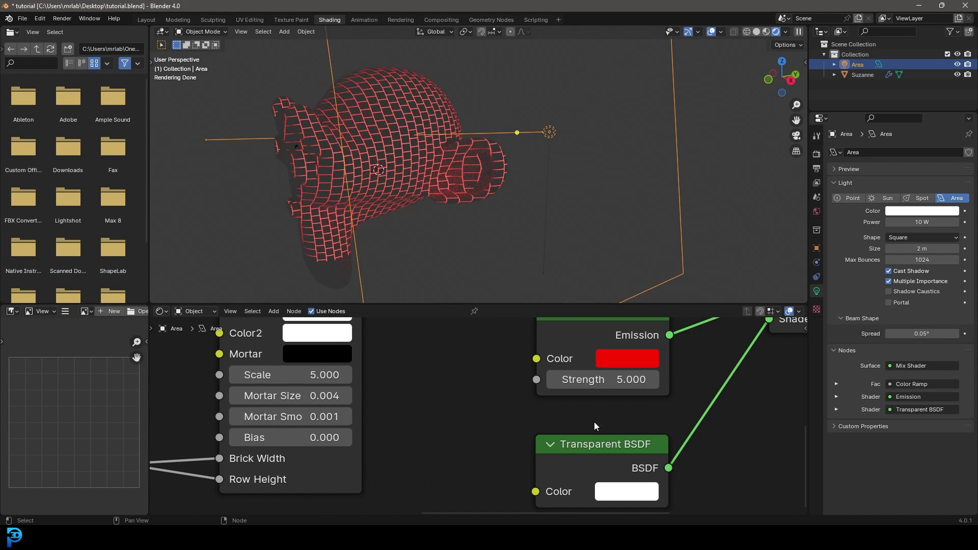
pyautogui.moveTo(655, 405); pyautogui.dragTo(590, 465, button='middle')
pyautogui.scroll(1, 590, 465)
# Adjust the Emission colour's hue within the reds.
pyautogui.click(558, 414)
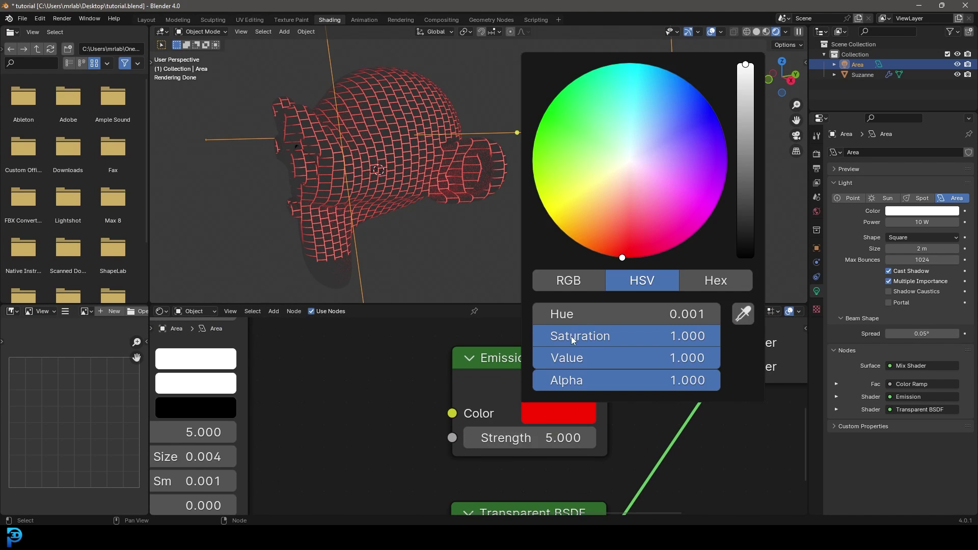
pyautogui.moveTo(558, 180)
pyautogui.mouseDown()
pyautogui.moveTo(532, 159)
pyautogui.moveTo(626, 234)
pyautogui.moveTo(603, 250)
pyautogui.moveTo(635, 257)
pyautogui.mouseUp()
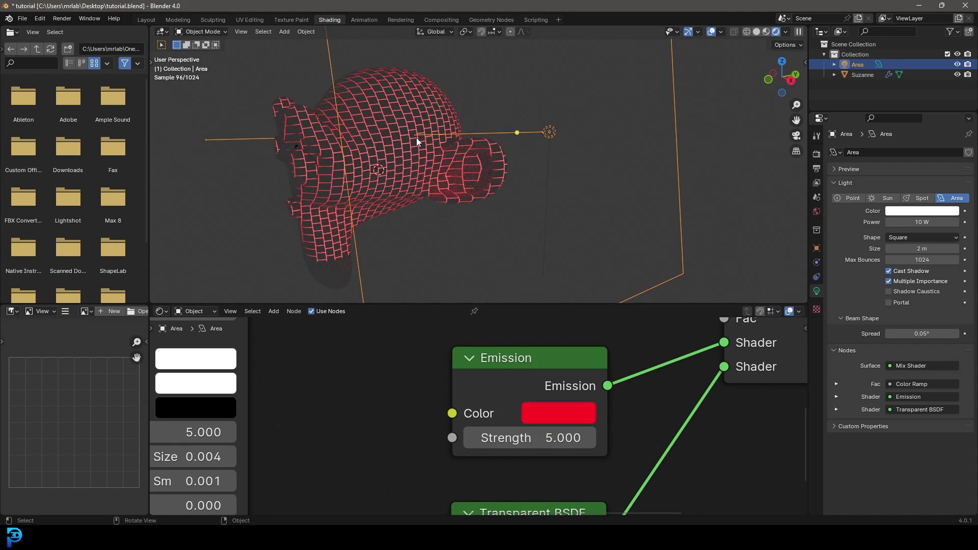
pyautogui.scroll(3, 400, 135)
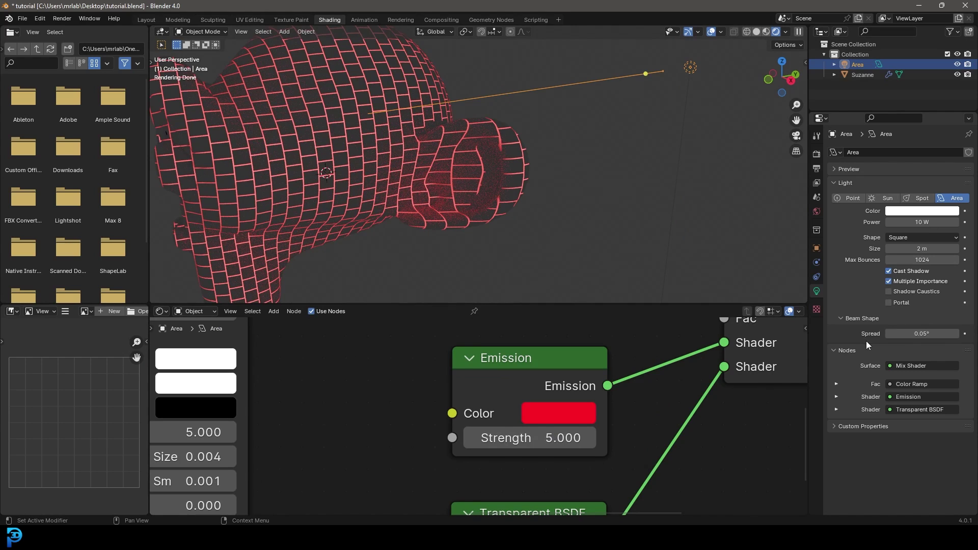
pyautogui.scroll(4, 357, 153)
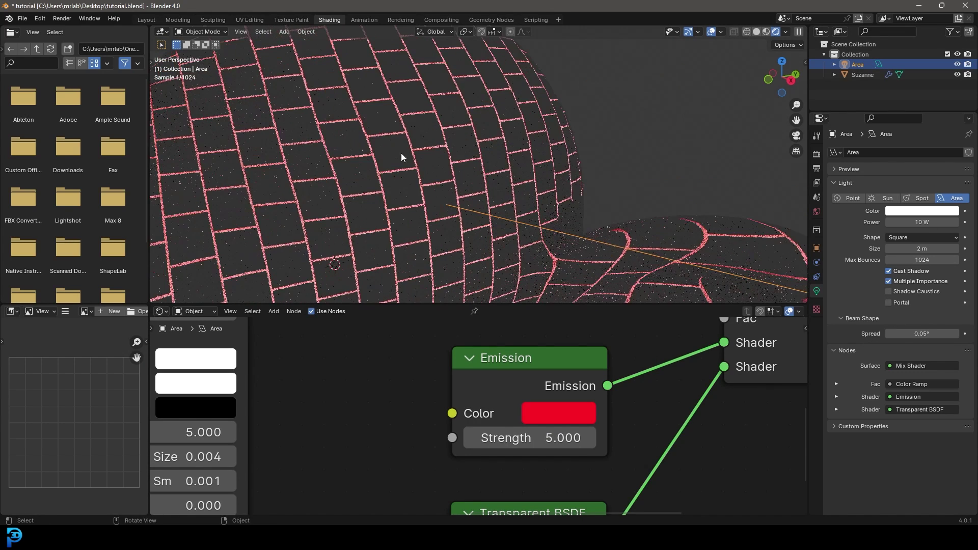
# Narrow the area light's Spread to 0.001°.
pyautogui.click(931, 334)
pyautogui.write('0.001')
pyautogui.press('Return')
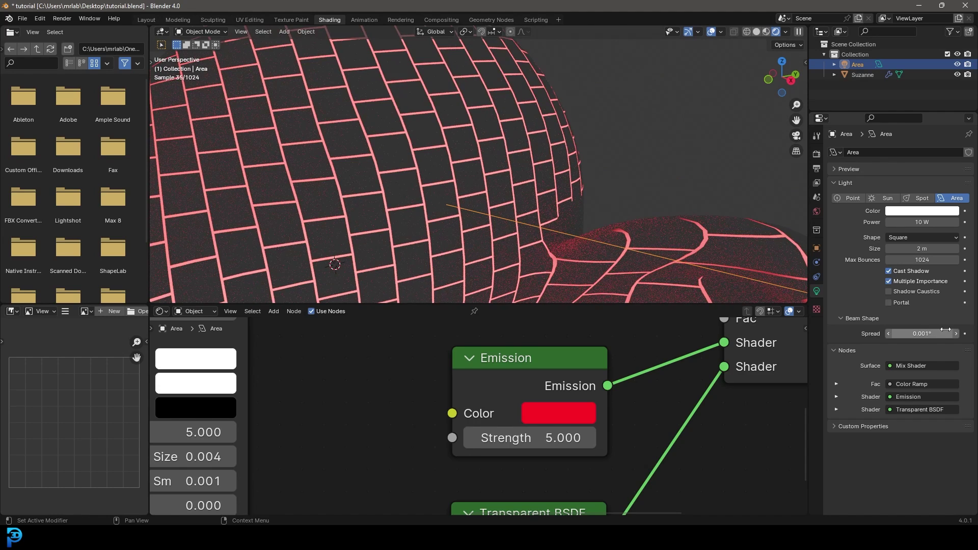
pyautogui.scroll(-6, 345, 158)
pyautogui.moveTo(421, 199); pyautogui.dragTo(500, 218, button='middle')
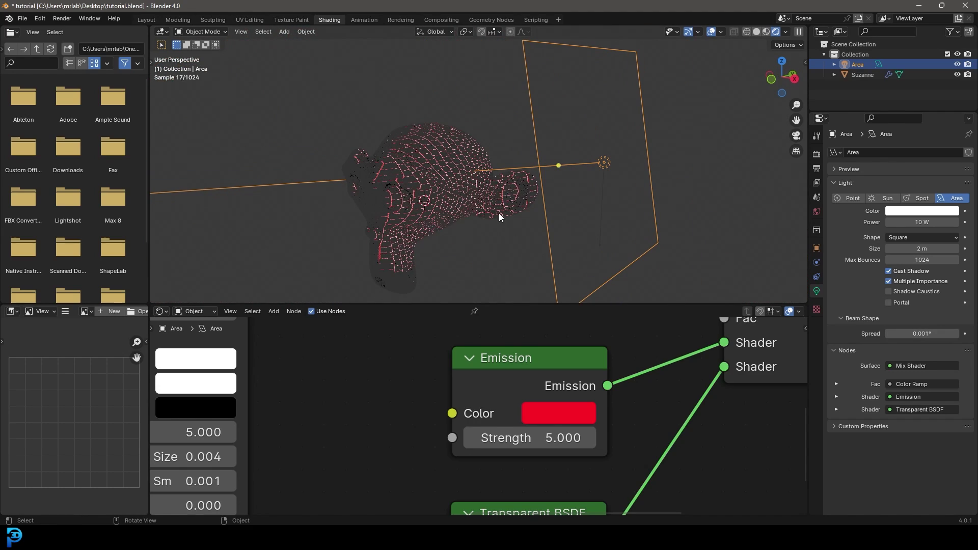
# Raise the Value node to 0.250 for larger bricks.
pyautogui.moveTo(297, 429); pyautogui.dragTo(439, 371, button='middle')
pyautogui.moveTo(205, 489); pyautogui.dragTo(356, 441, button='middle')
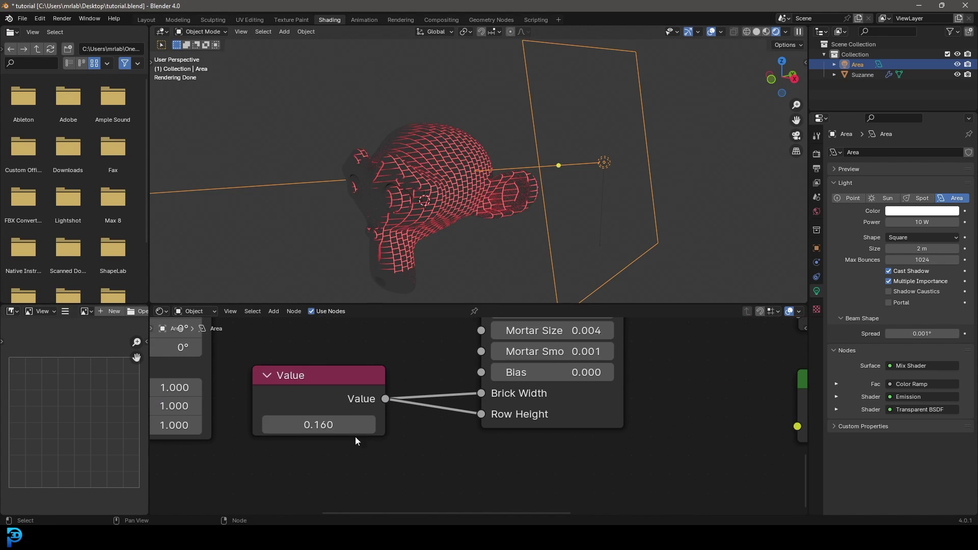
pyautogui.moveTo(326, 425); pyautogui.dragTo(348, 425)
pyautogui.moveTo(579, 155); pyautogui.dragTo(597, 153, button='middle')
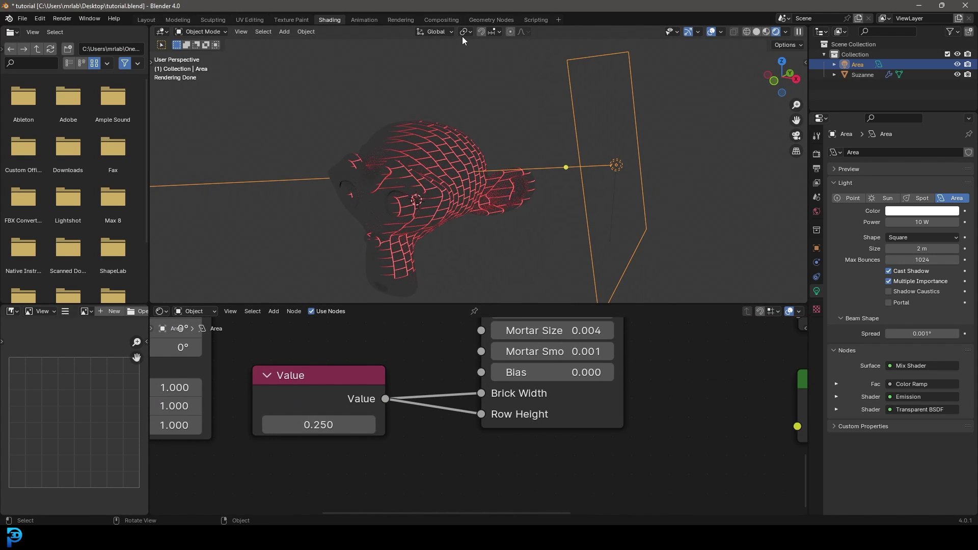
# Change the pivot point, then rotate the area light twice and resize it.
pyautogui.click(464, 32)
pyautogui.click(481, 75)
pyautogui.press('r')
pyautogui.press('r')
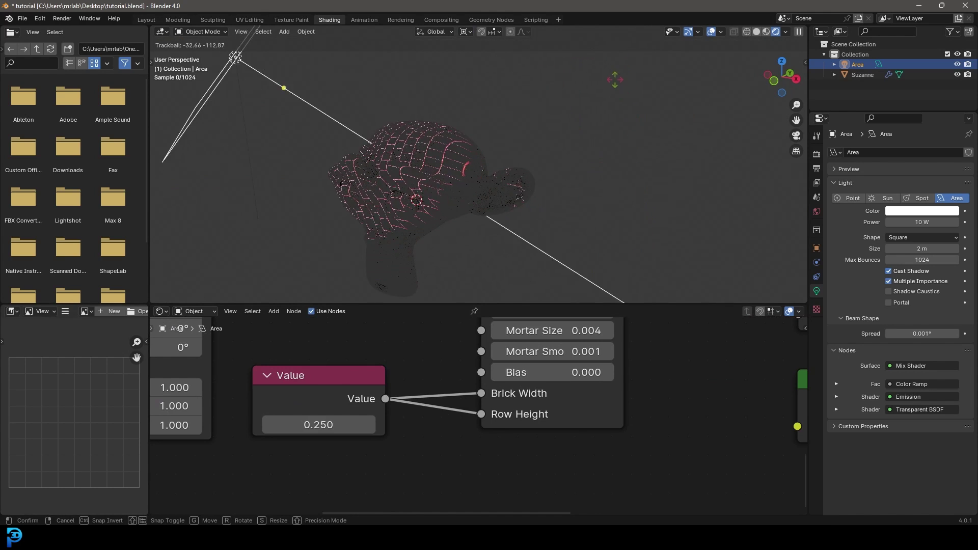
pyautogui.click(489, 191)
pyautogui.press('r')
pyautogui.press('r')
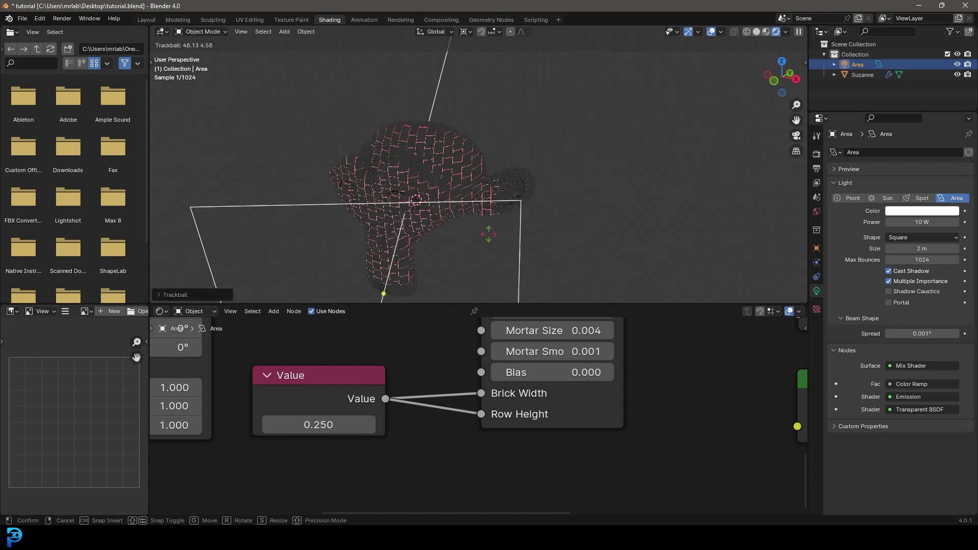
pyautogui.click(578, 218)
pyautogui.press('s')
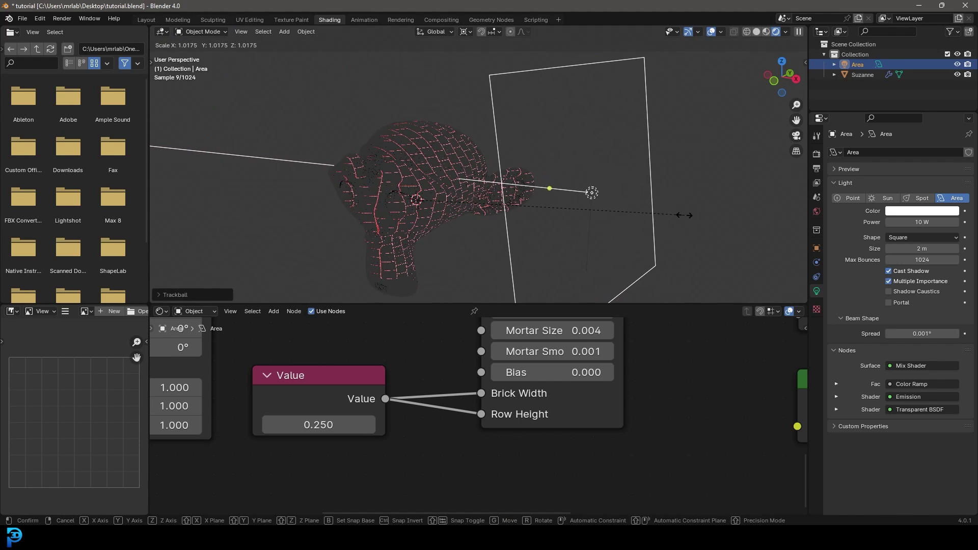
pyautogui.click(684, 218)
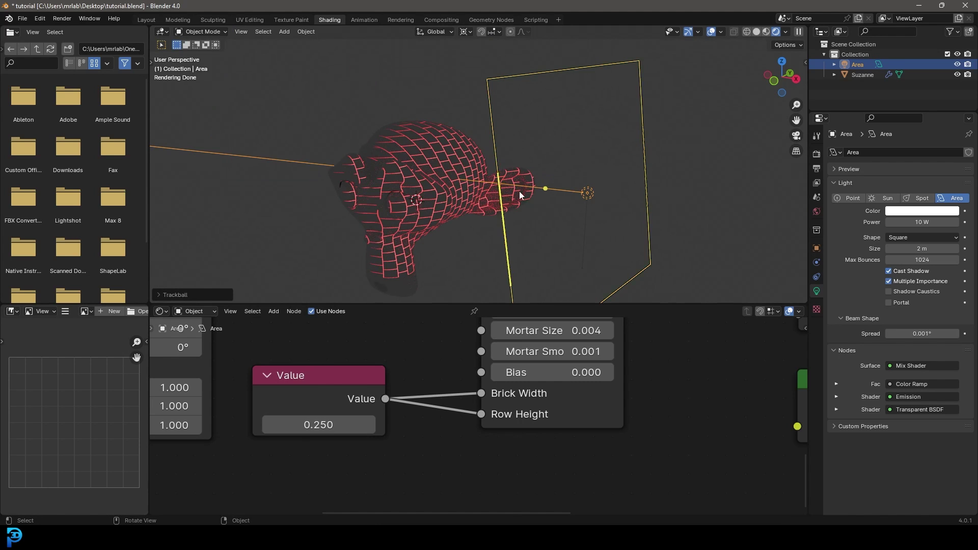
# Orbit to view the grid from the front, then return the viewport to Solid shading.
pyautogui.moveTo(444, 182); pyautogui.dragTo(450, 157, button='middle')
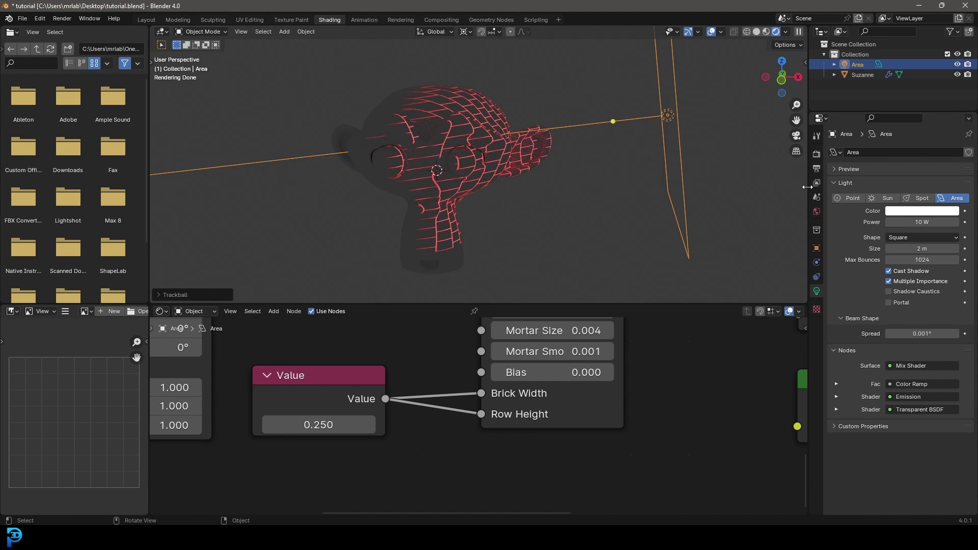
pyautogui.moveTo(486, 194)
pyautogui.mouseDown(button='middle')
pyautogui.moveTo(503, 181)
pyautogui.moveTo(437, 191)
pyautogui.mouseUp(button='middle')
pyautogui.press('z')
pyautogui.click(502, 191)
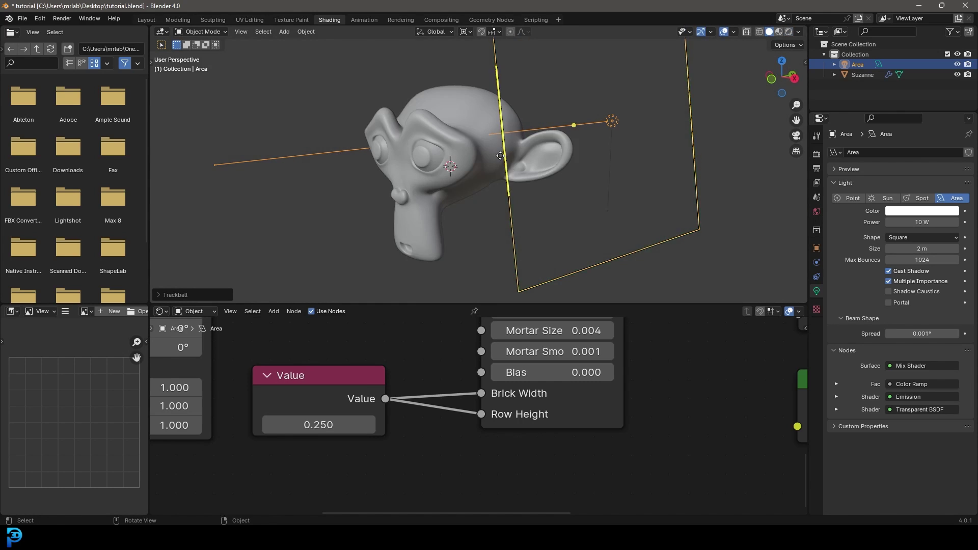
pyautogui.scroll(4, 501, 156)
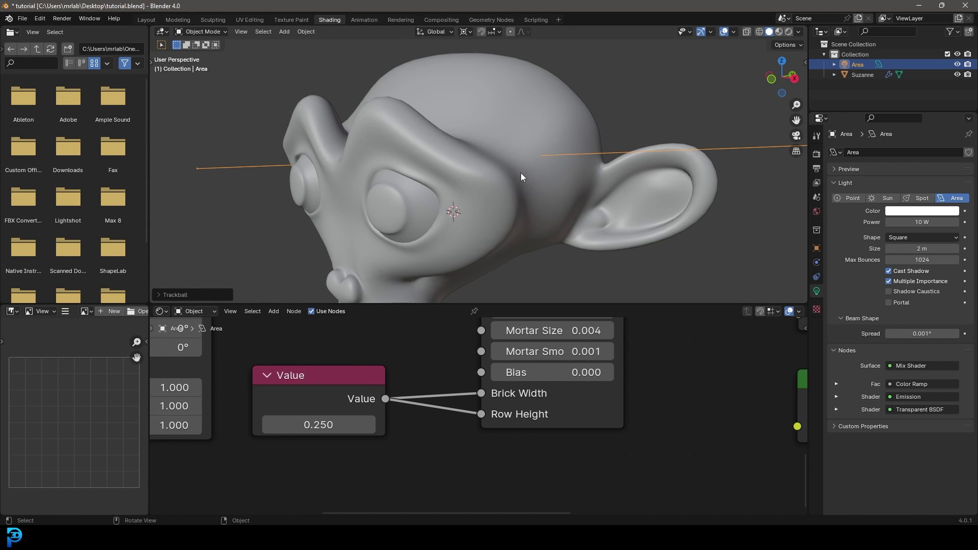